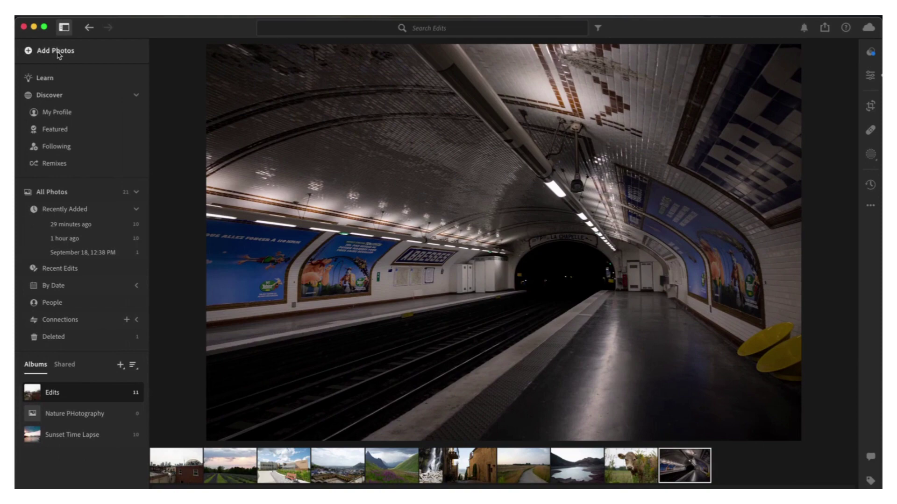
Import the raw photo 4W5A8531.cr3 from the Desktop into the Edits album
{"action": "left_click", "coordinate": [356, 157]}
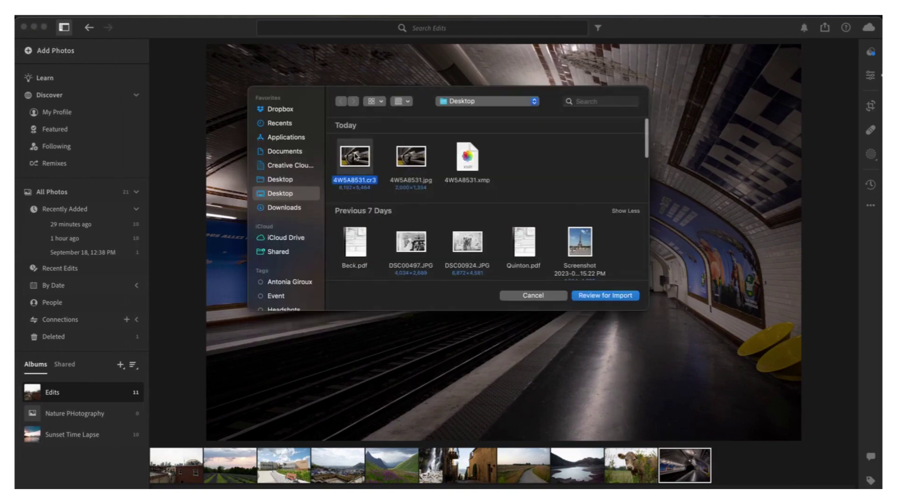
{"action": "left_click", "coordinate": [606, 297]}
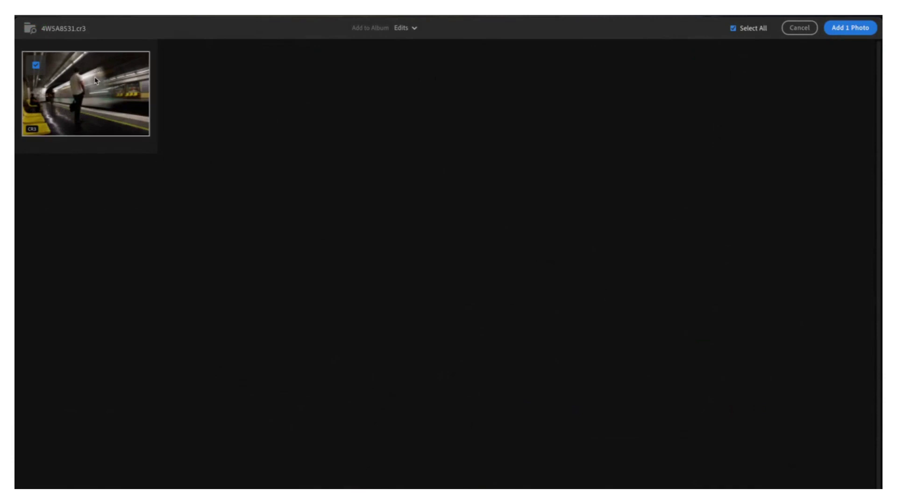
{"action": "left_click", "coordinate": [36, 66]}
{"action": "left_click", "coordinate": [36, 66]}
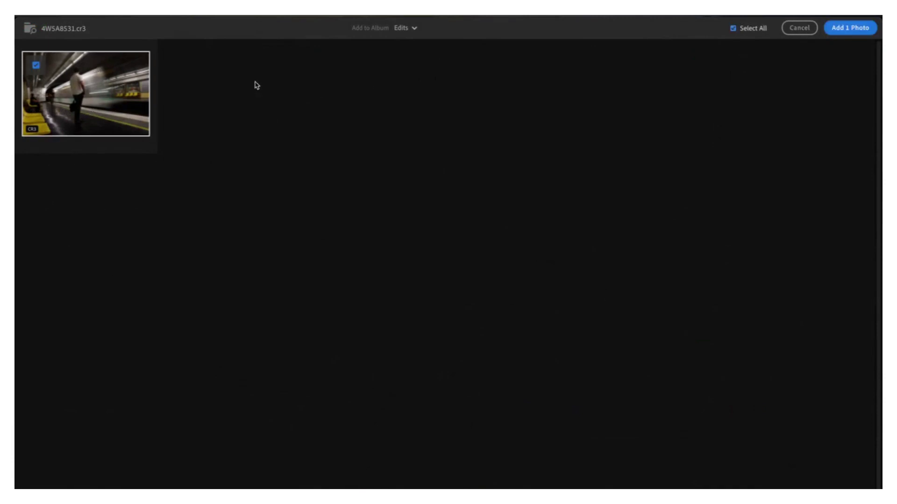
{"action": "left_click", "coordinate": [856, 29]}
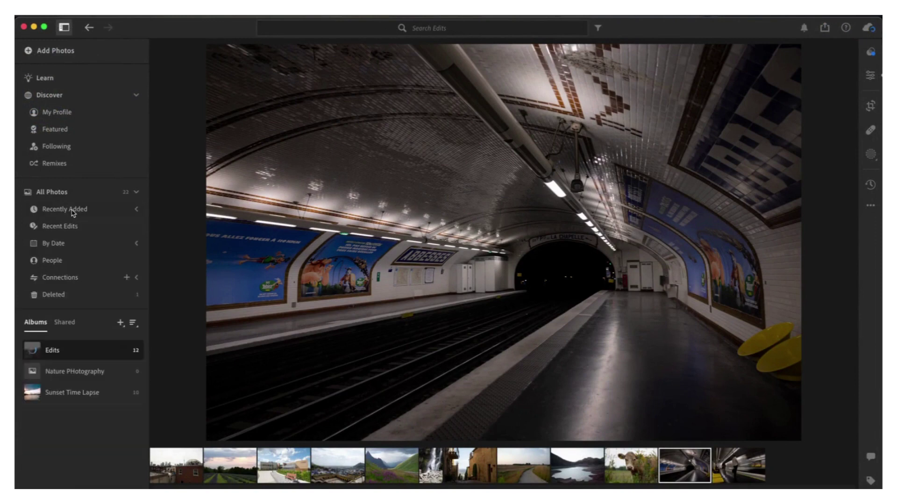
Find the photo among the most recent imports, place it in the Edits album and open that album
{"action": "left_click", "coordinate": [70, 225]}
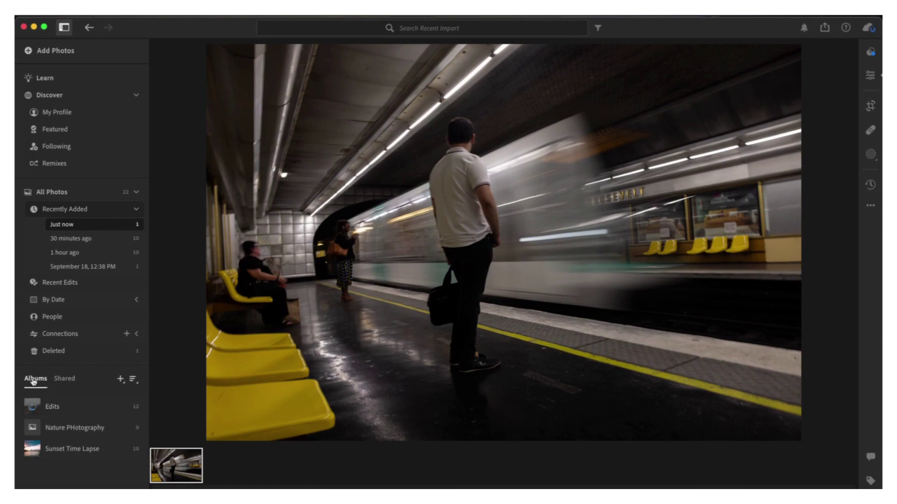
{"action": "left_click", "coordinate": [121, 380]}
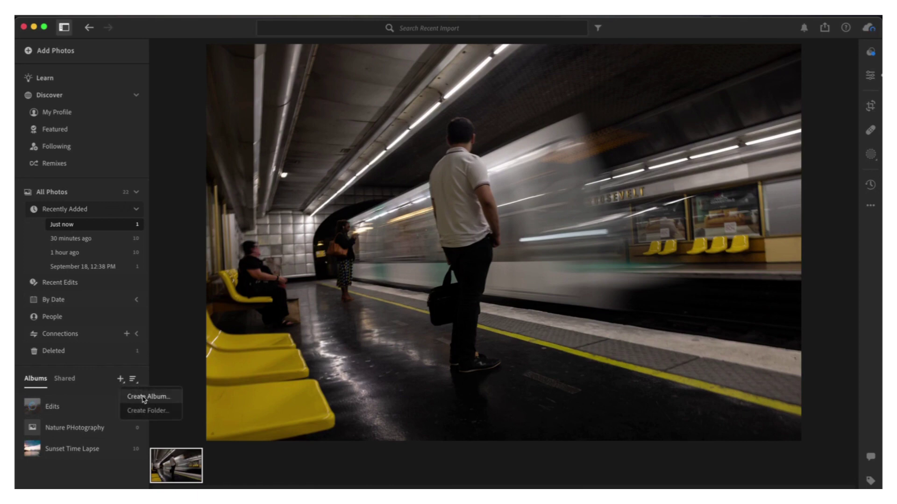
{"action": "left_click", "coordinate": [106, 477]}
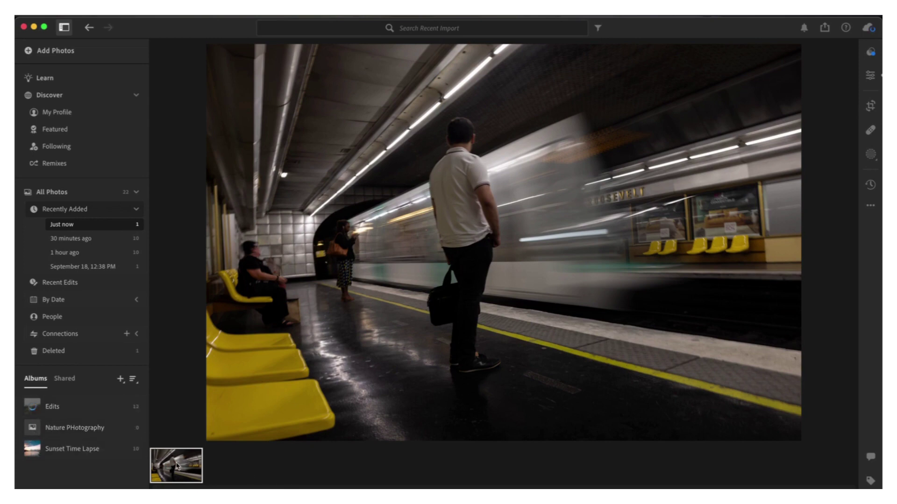
{"action": "left_click_drag", "start_coordinate": [178, 465], "coordinate": [82, 413]}
{"action": "left_click", "coordinate": [59, 409]}
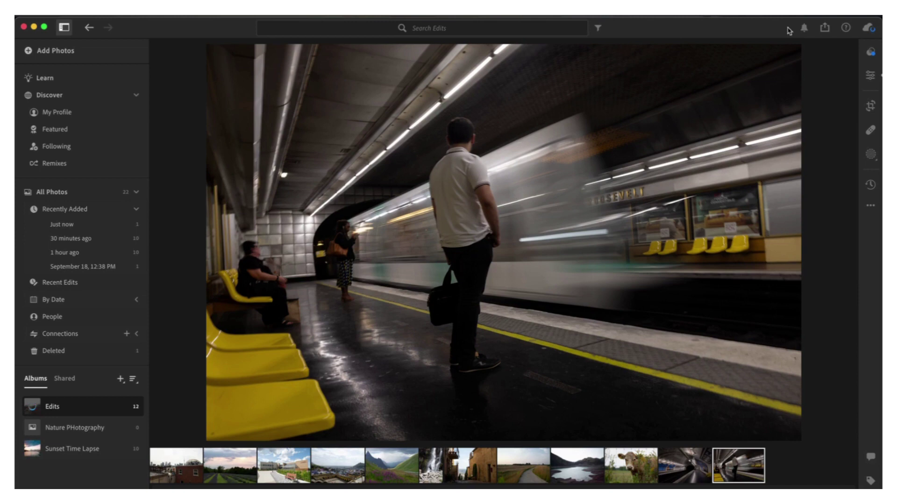
Open the subway photo for editing and try rotating it slightly clockwise with the Straighten adjustment
{"action": "left_click", "coordinate": [870, 76]}
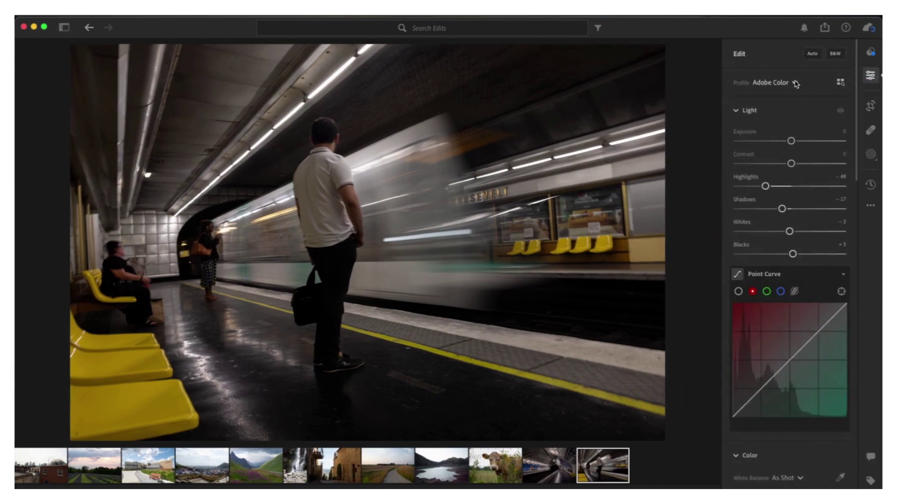
{"action": "left_click", "coordinate": [874, 108]}
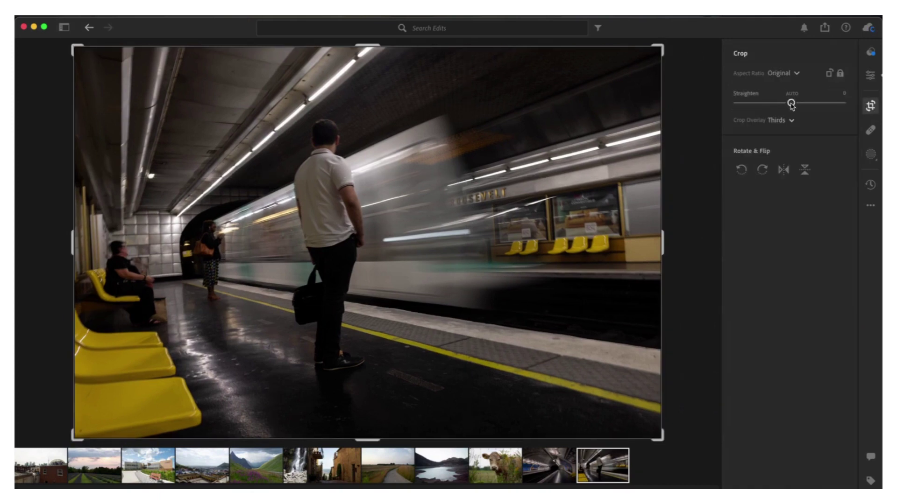
{"action": "left_click_drag", "start_coordinate": [791, 104], "coordinate": [794, 104]}
{"action": "key", "text": "e"}
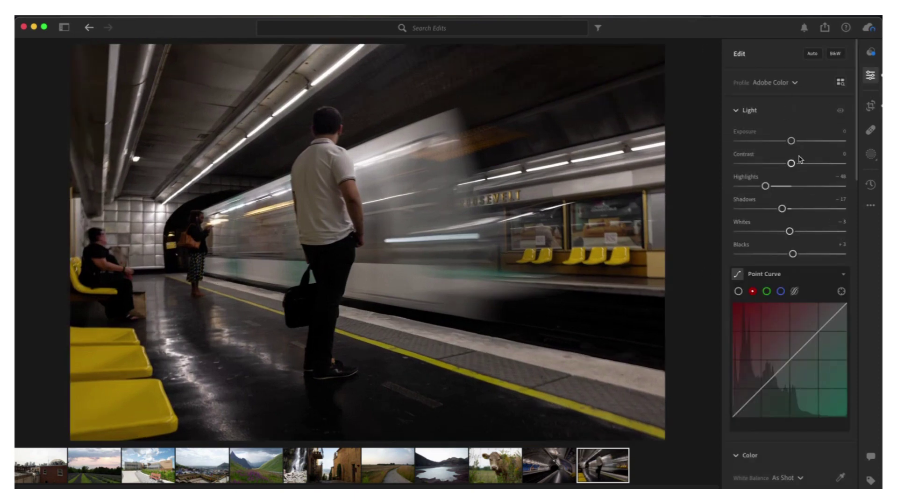
Reset all edits on the subway photo and straighten it with a slight clockwise rotation
{"action": "left_click", "coordinate": [871, 206]}
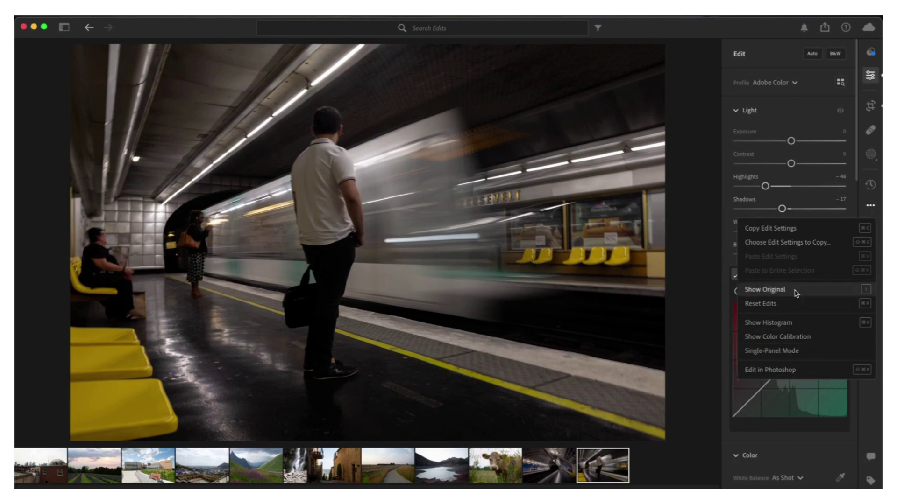
{"action": "left_click", "coordinate": [793, 309]}
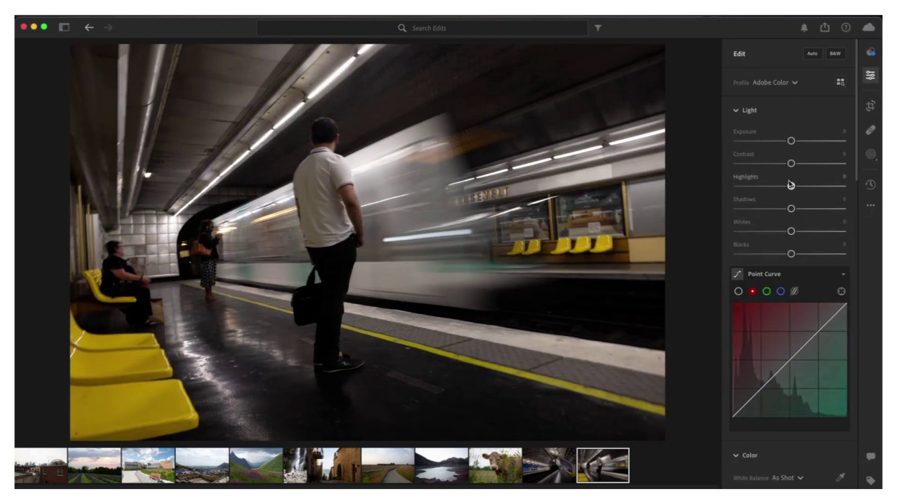
{"action": "left_click", "coordinate": [870, 106]}
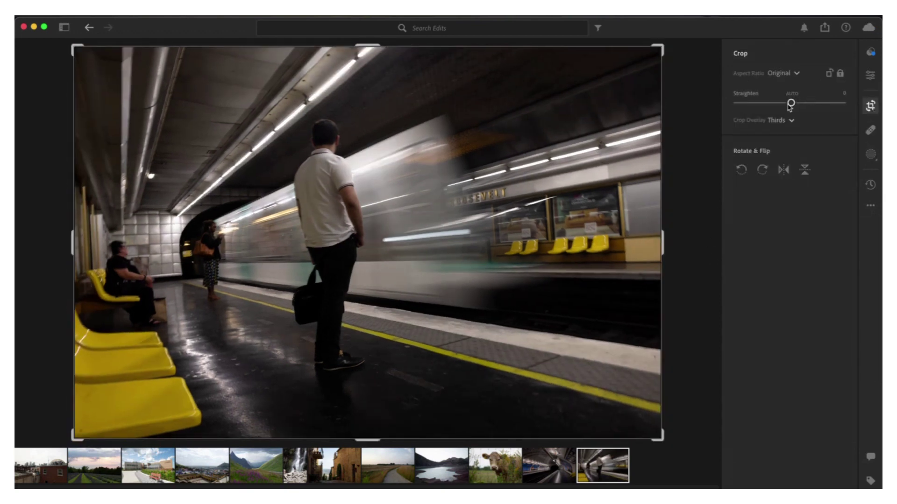
{"action": "left_click_drag", "start_coordinate": [791, 103], "coordinate": [794, 107]}
{"action": "key", "text": "e"}
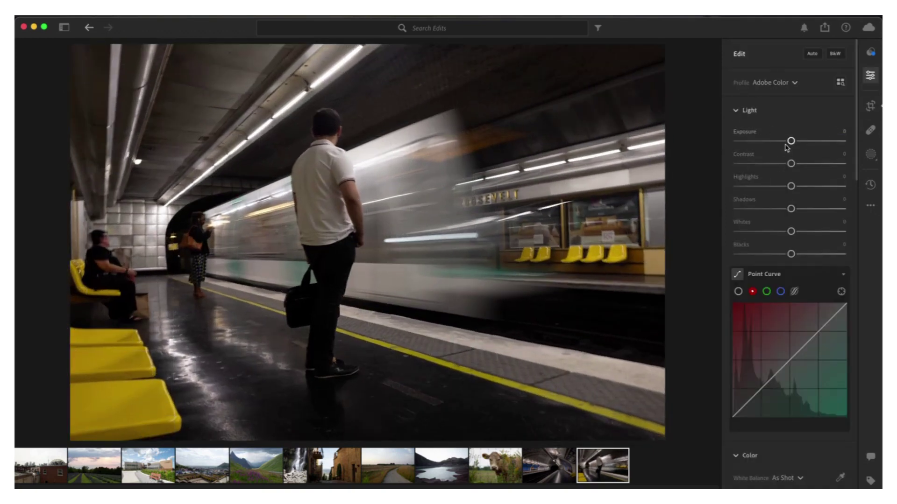
Set the photo's Exposure to +0.36 and its Contrast to +9
{"action": "mouse_move", "coordinate": [791, 143]}
{"action": "left_mouse_down"}
{"action": "mouse_move", "coordinate": [779, 144]}
{"action": "mouse_move", "coordinate": [819, 144]}
{"action": "mouse_move", "coordinate": [776, 146]}
{"action": "mouse_move", "coordinate": [796, 150]}
{"action": "left_mouse_up"}
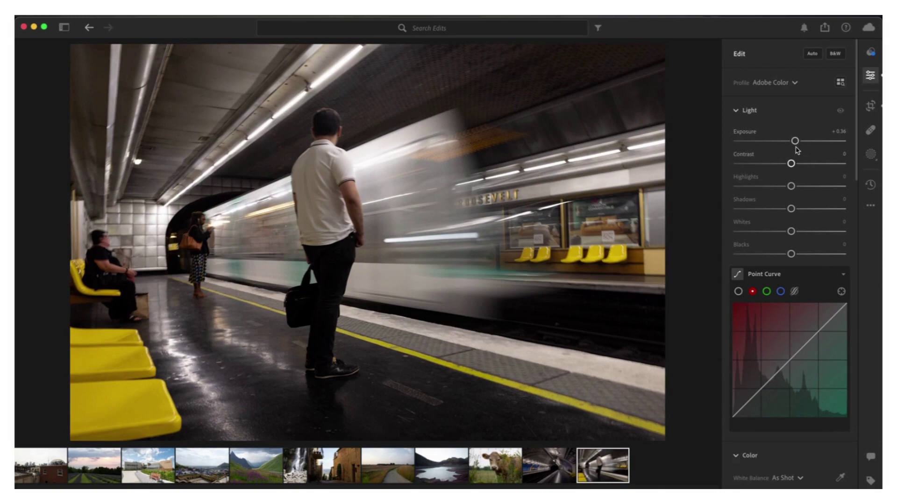
{"action": "mouse_move", "coordinate": [790, 164]}
{"action": "left_mouse_down"}
{"action": "mouse_move", "coordinate": [735, 163]}
{"action": "mouse_move", "coordinate": [844, 164]}
{"action": "mouse_move", "coordinate": [680, 173]}
{"action": "mouse_move", "coordinate": [843, 163]}
{"action": "mouse_move", "coordinate": [796, 164]}
{"action": "left_mouse_up"}
{"action": "scroll", "coordinate": [790, 301], "scroll_direction": "down", "scroll_amount": 3}
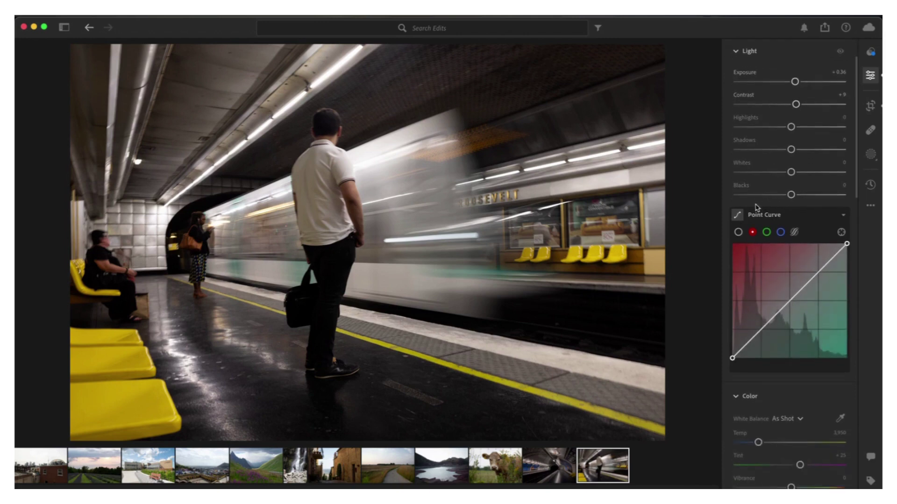
{"action": "left_click", "coordinate": [733, 359]}
{"action": "scroll", "coordinate": [819, 307], "scroll_direction": "up", "scroll_amount": 3}
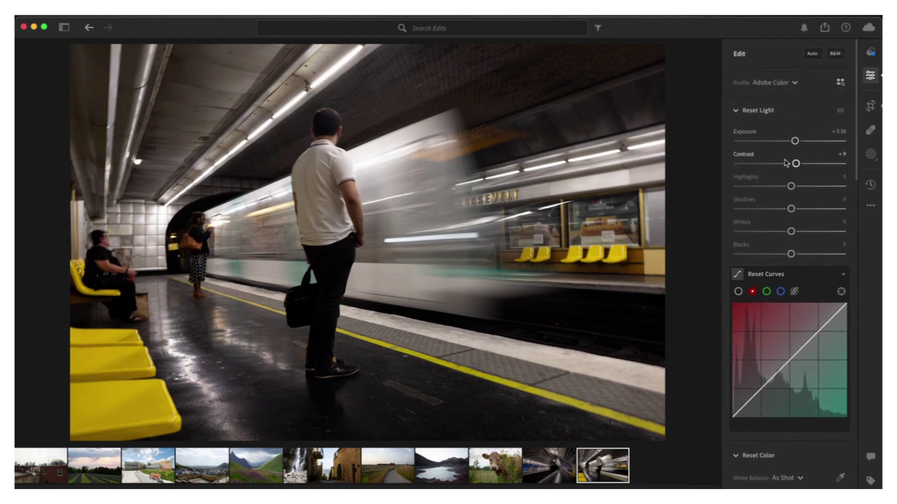
Try the photo's Highlights at the maximum and far toward the minimum, and reset the adjustment to zero
{"action": "left_click_drag", "start_coordinate": [791, 188], "coordinate": [844, 186]}
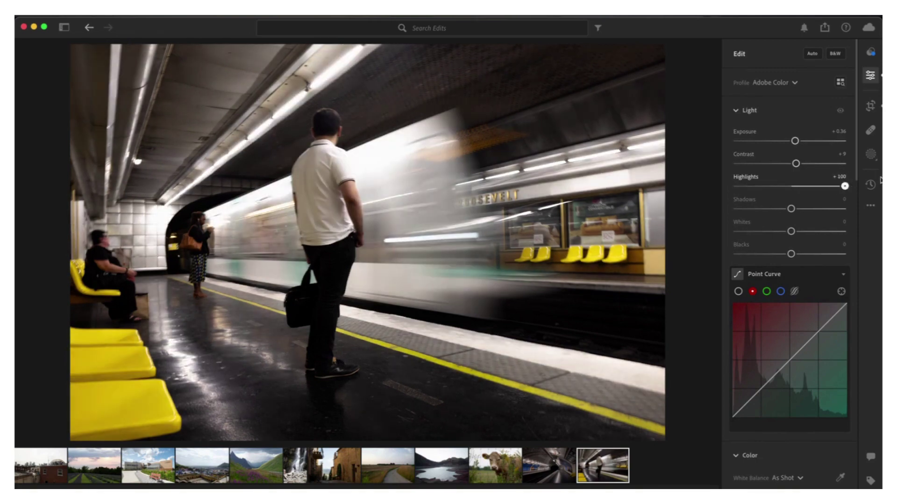
{"action": "left_click_drag", "start_coordinate": [832, 185], "coordinate": [737, 185]}
{"action": "double_click", "coordinate": [791, 186]}
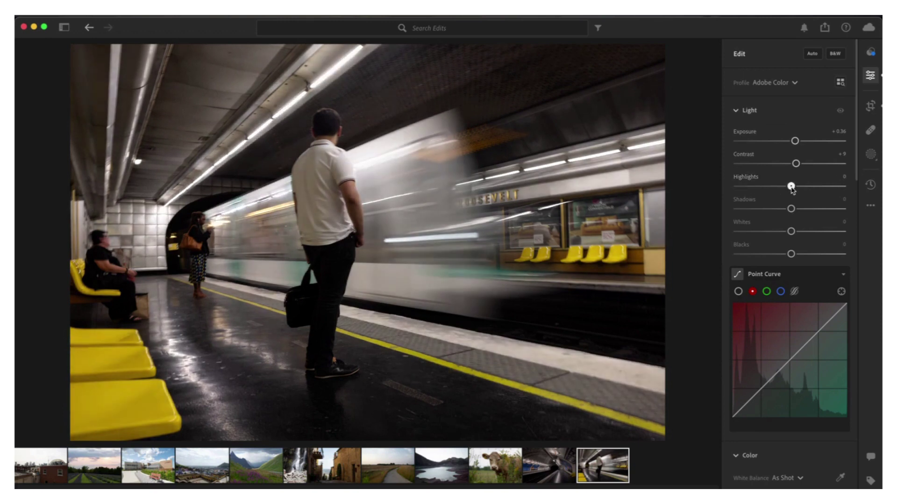
Set the tonal values to Highlights -61, Whites +12, Shadows -56 and Blacks +8
{"action": "left_click_drag", "start_coordinate": [791, 188], "coordinate": [758, 198]}
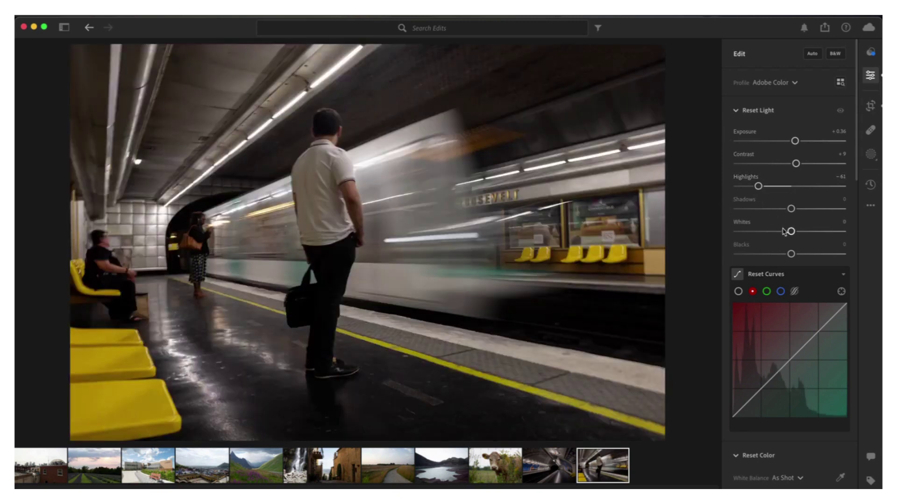
{"action": "mouse_move", "coordinate": [791, 231]}
{"action": "left_mouse_down"}
{"action": "mouse_move", "coordinate": [770, 235]}
{"action": "mouse_move", "coordinate": [797, 241]}
{"action": "left_mouse_up"}
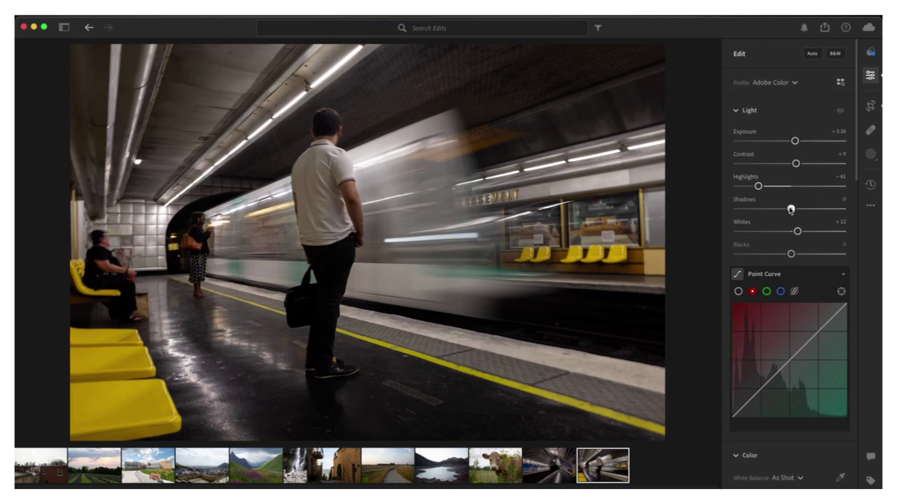
{"action": "left_click_drag", "start_coordinate": [790, 210], "coordinate": [759, 212]}
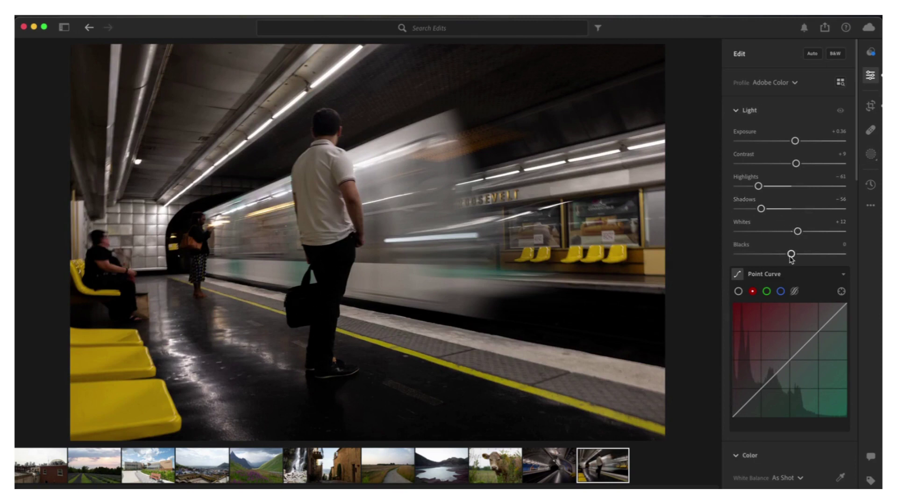
{"action": "mouse_move", "coordinate": [791, 254]}
{"action": "left_mouse_down"}
{"action": "mouse_move", "coordinate": [759, 256]}
{"action": "mouse_move", "coordinate": [795, 255]}
{"action": "left_mouse_up"}
Add an upper point to the overall RGB point curve and raise it to 68.6 / 73.3 to brighten the highlights
{"action": "scroll", "coordinate": [785, 346], "scroll_direction": "down", "scroll_amount": 1}
{"action": "scroll", "coordinate": [785, 346], "scroll_direction": "down", "scroll_amount": 1}
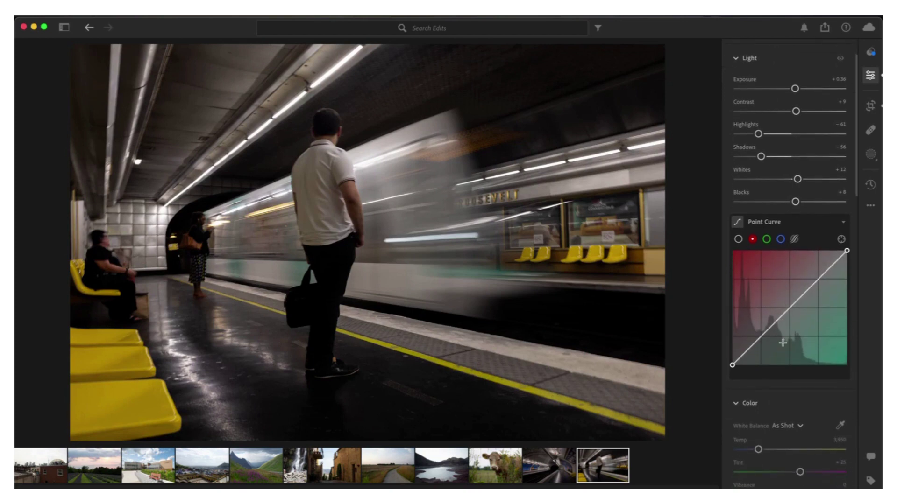
{"action": "left_click", "coordinate": [738, 239]}
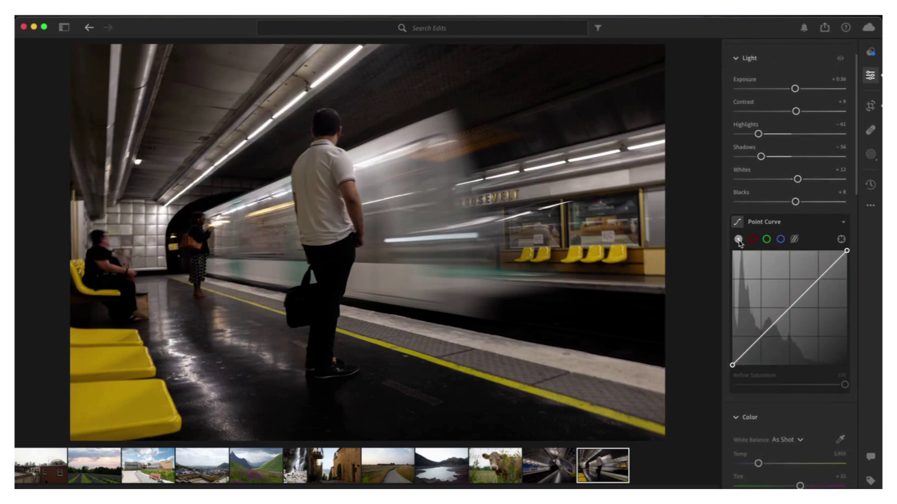
{"action": "left_click", "coordinate": [804, 292]}
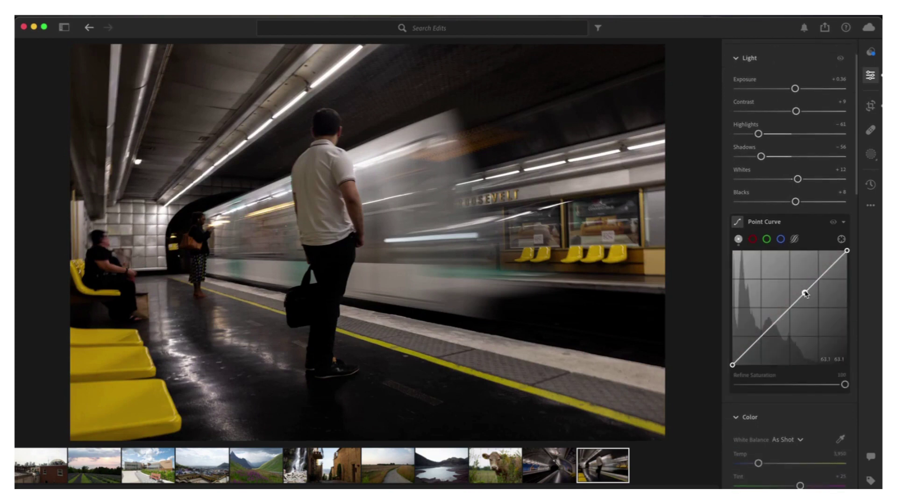
{"action": "left_click_drag", "start_coordinate": [805, 293], "coordinate": [804, 289]}
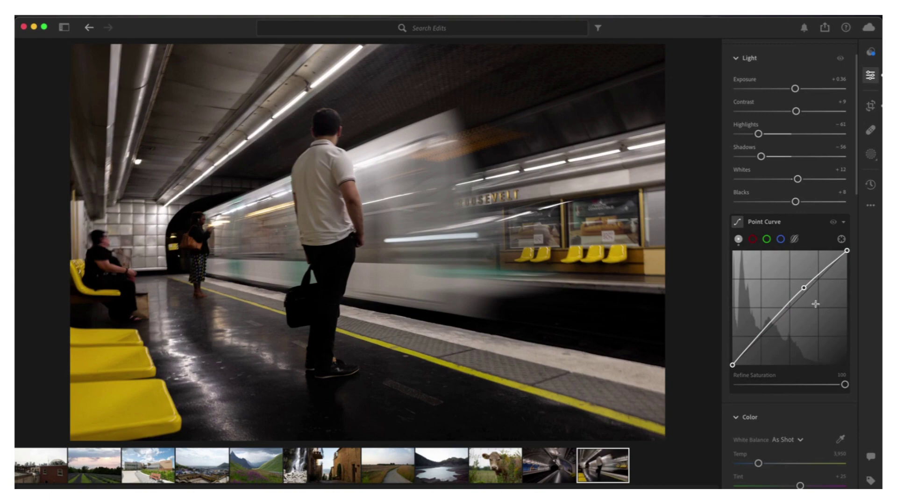
{"action": "mouse_move", "coordinate": [803, 287]}
{"action": "left_mouse_down"}
{"action": "mouse_move", "coordinate": [794, 281]}
{"action": "mouse_move", "coordinate": [809, 289]}
{"action": "mouse_move", "coordinate": [817, 277]}
{"action": "mouse_move", "coordinate": [752, 332]}
{"action": "mouse_move", "coordinate": [765, 347]}
{"action": "mouse_move", "coordinate": [811, 282]}
{"action": "left_mouse_up"}
Add a lower point in the shadows of the overall point curve and settle it close to the diagonal
{"action": "left_click_drag", "start_coordinate": [768, 329], "coordinate": [772, 331]}
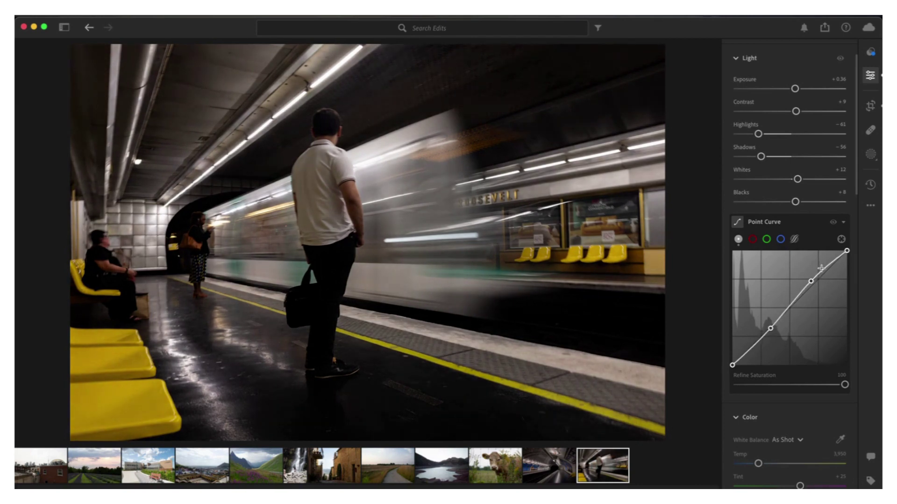
{"action": "left_click", "coordinate": [811, 281]}
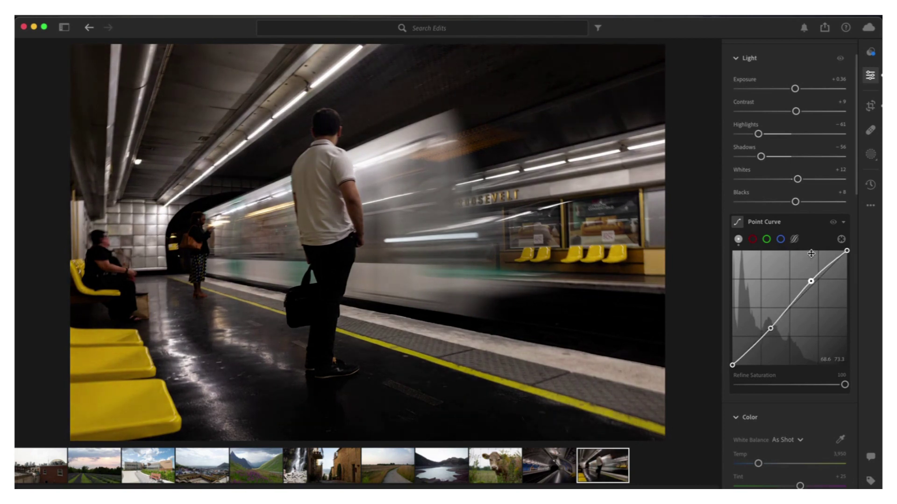
{"action": "left_click", "coordinate": [770, 329]}
{"action": "left_click_drag", "start_coordinate": [771, 331], "coordinate": [768, 327]}
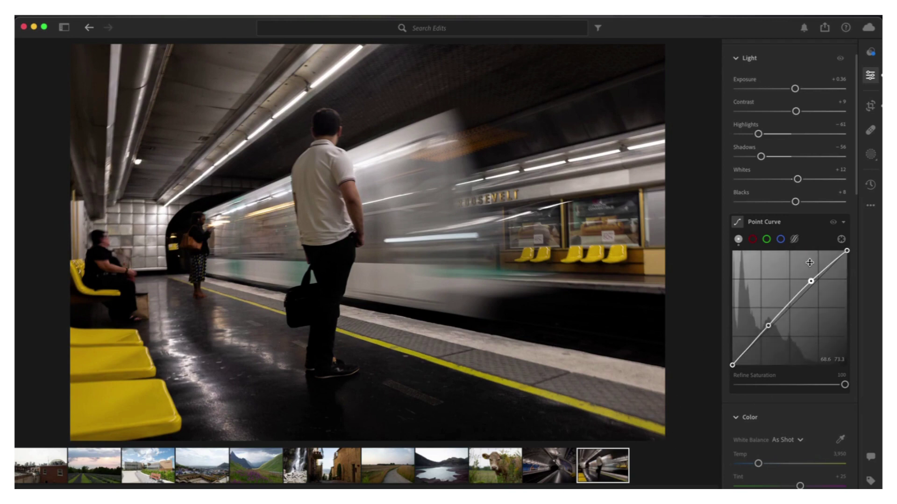
Try midtone adjustments on the individual color channel curves and restore the blue curve to a straight line
{"action": "left_click", "coordinate": [752, 239]}
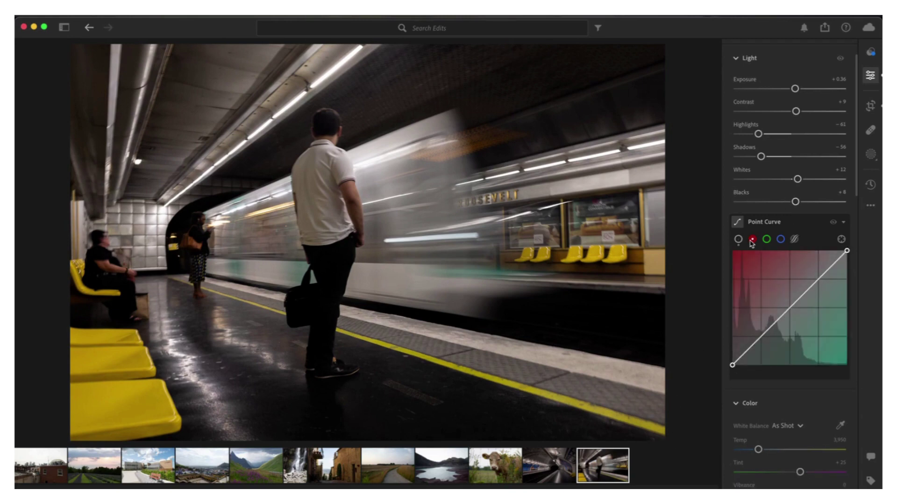
{"action": "mouse_move", "coordinate": [796, 302]}
{"action": "left_mouse_down"}
{"action": "mouse_move", "coordinate": [785, 298]}
{"action": "mouse_move", "coordinate": [799, 314]}
{"action": "mouse_move", "coordinate": [793, 303]}
{"action": "left_mouse_up"}
{"action": "left_click", "coordinate": [767, 240]}
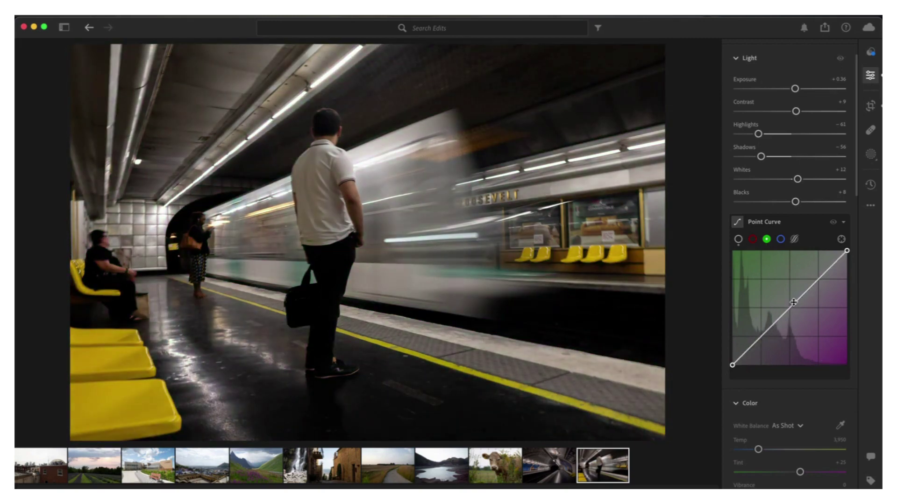
{"action": "left_click", "coordinate": [780, 239]}
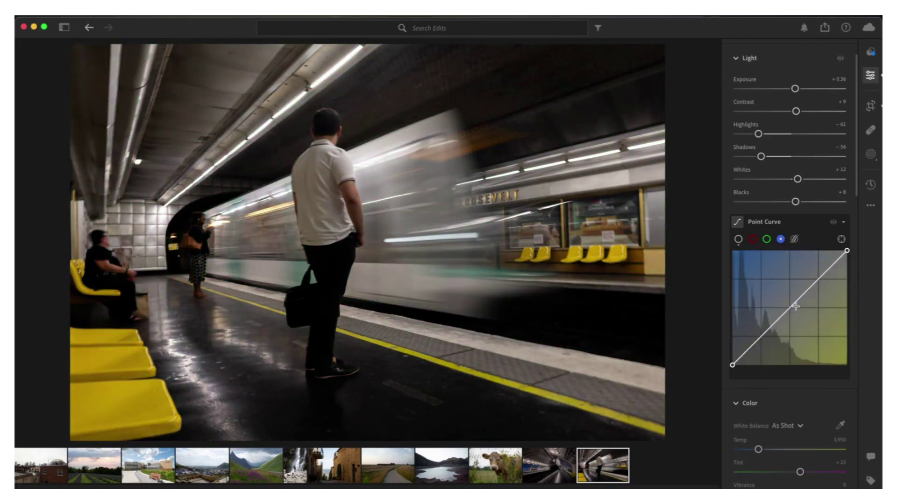
{"action": "mouse_move", "coordinate": [793, 305]}
{"action": "left_mouse_down"}
{"action": "mouse_move", "coordinate": [787, 296]}
{"action": "mouse_move", "coordinate": [802, 309]}
{"action": "left_mouse_up"}
{"action": "double_click", "coordinate": [801, 307]}
Warm the photo's white balance by setting the color temperature to 4,202
{"action": "scroll", "coordinate": [777, 322], "scroll_direction": "down", "scroll_amount": 5}
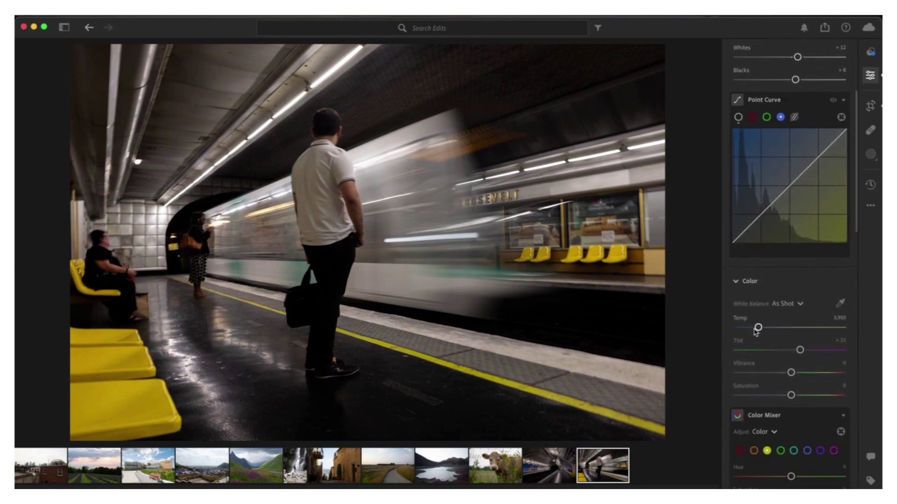
{"action": "mouse_move", "coordinate": [758, 329]}
{"action": "left_mouse_down"}
{"action": "mouse_move", "coordinate": [766, 328]}
{"action": "mouse_move", "coordinate": [743, 328]}
{"action": "mouse_move", "coordinate": [761, 329]}
{"action": "left_mouse_up"}
{"action": "key", "text": "alt"}
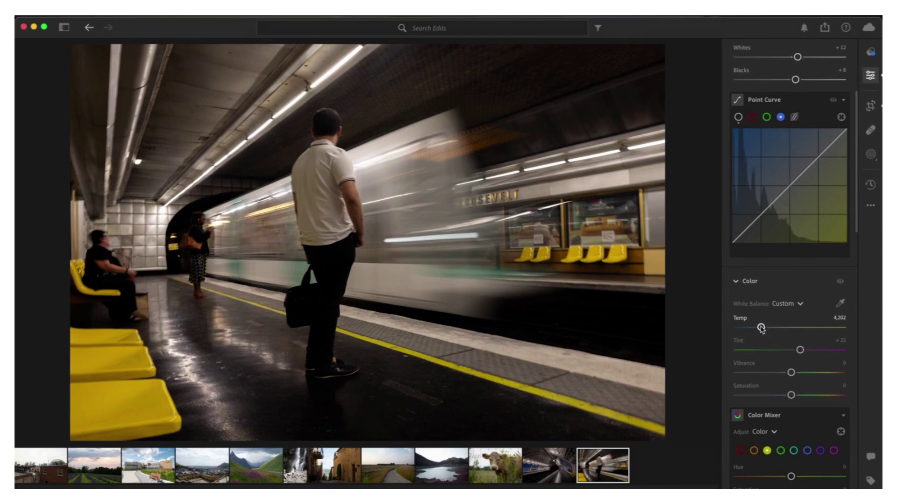
Try an extreme magenta tint of +147 on the photo and reset the tint
{"action": "left_click_drag", "start_coordinate": [800, 349], "coordinate": [853, 351]}
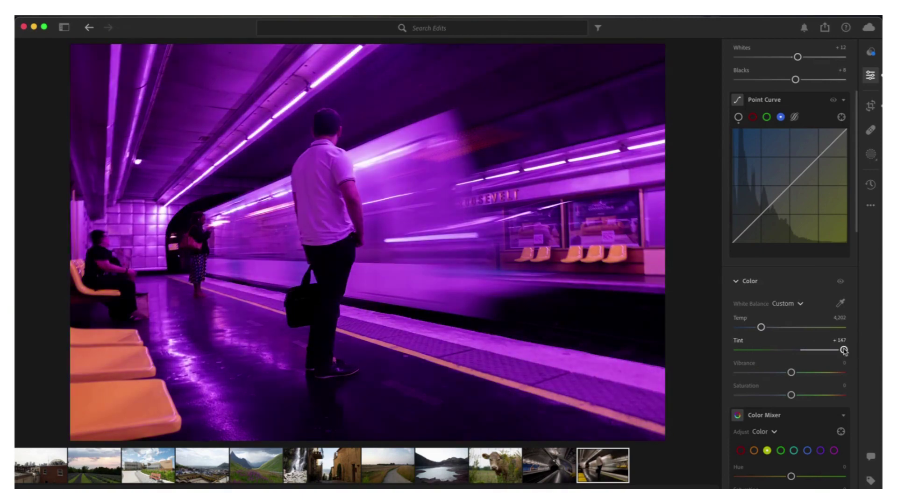
{"action": "double_click", "coordinate": [844, 349]}
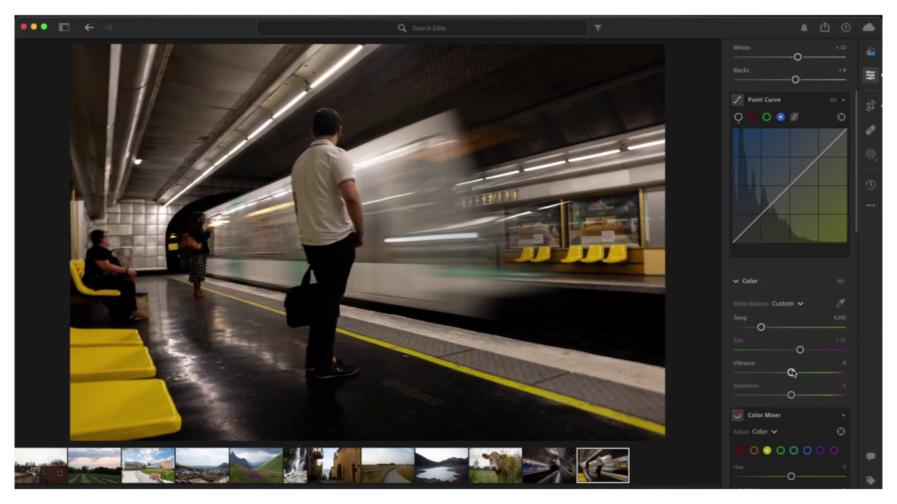
Preview the photo fully desaturated, and set the vibrance to −8 and the overall saturation to +8
{"action": "mouse_move", "coordinate": [791, 373]}
{"action": "left_mouse_down"}
{"action": "mouse_move", "coordinate": [757, 374]}
{"action": "mouse_move", "coordinate": [845, 375]}
{"action": "mouse_move", "coordinate": [795, 374]}
{"action": "mouse_move", "coordinate": [757, 395]}
{"action": "mouse_move", "coordinate": [736, 396]}
{"action": "left_mouse_up"}
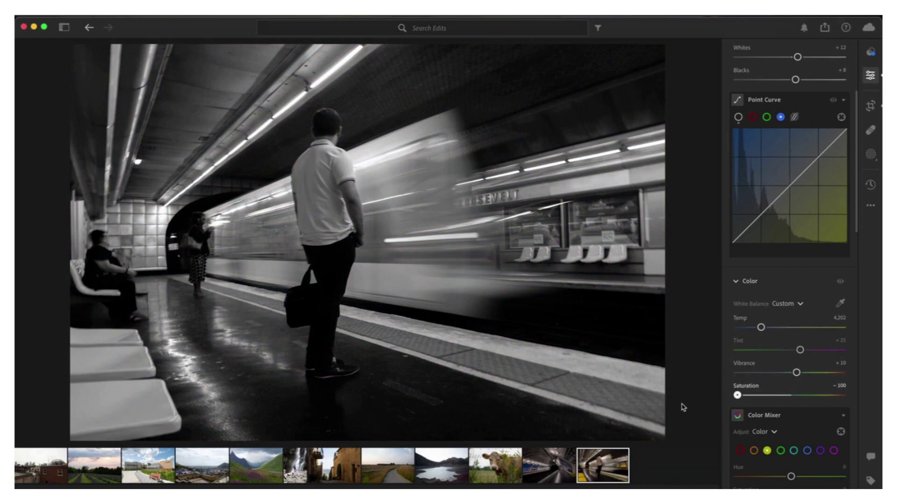
{"action": "left_click_drag", "start_coordinate": [737, 396], "coordinate": [796, 409]}
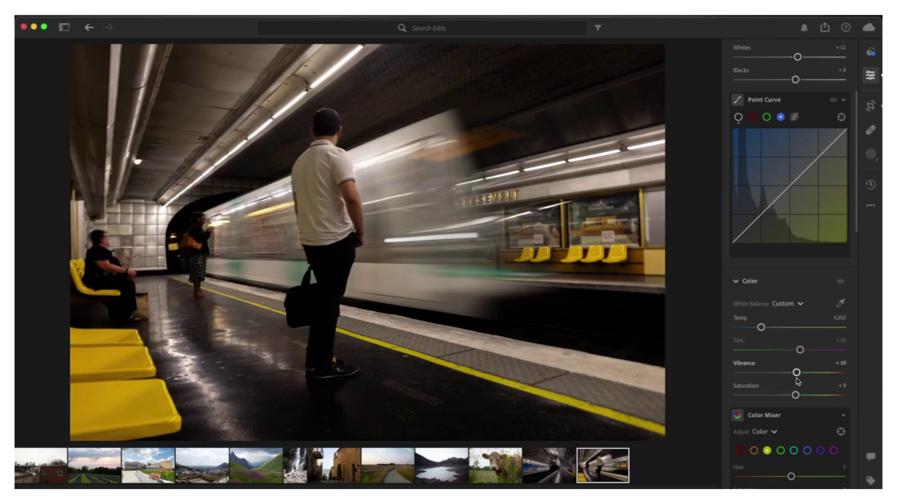
{"action": "left_click_drag", "start_coordinate": [796, 372], "coordinate": [786, 373]}
Raise the saturation of the yellows to +12 in the Color Mixer
{"action": "scroll", "coordinate": [773, 373], "scroll_direction": "down", "scroll_amount": 5}
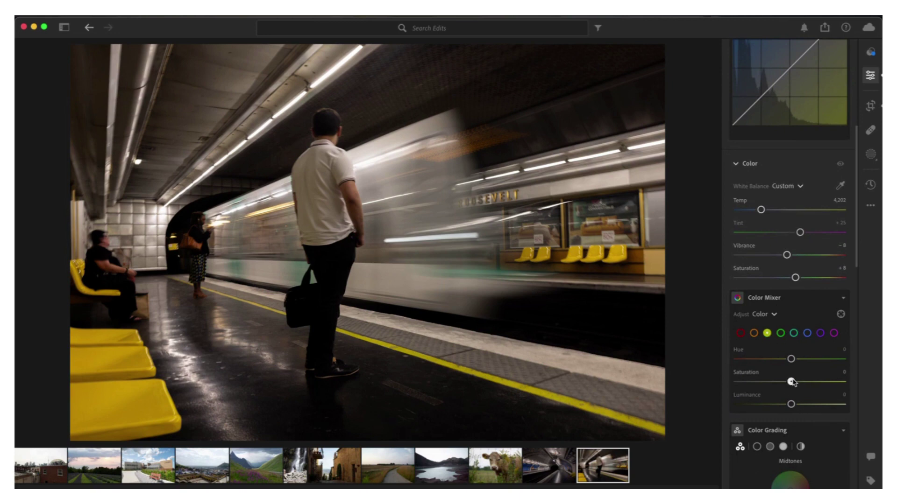
{"action": "mouse_move", "coordinate": [791, 382]}
{"action": "left_mouse_down"}
{"action": "mouse_move", "coordinate": [820, 382]}
{"action": "mouse_move", "coordinate": [707, 390]}
{"action": "mouse_move", "coordinate": [800, 390]}
{"action": "left_mouse_up"}
Preview the overall saturation at +100 close up on the standing man, reset it and settle it at +3
{"action": "left_click_drag", "start_coordinate": [796, 278], "coordinate": [845, 278]}
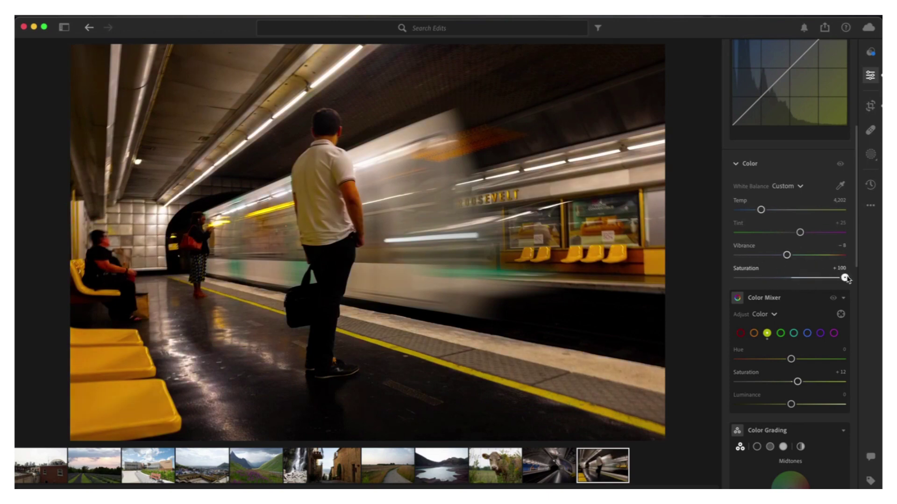
{"action": "left_click", "coordinate": [290, 144]}
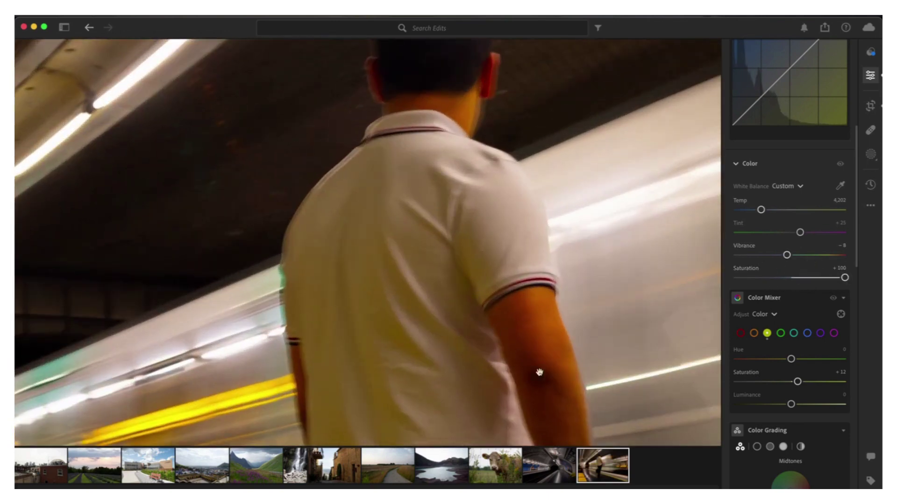
{"action": "left_click", "coordinate": [473, 252]}
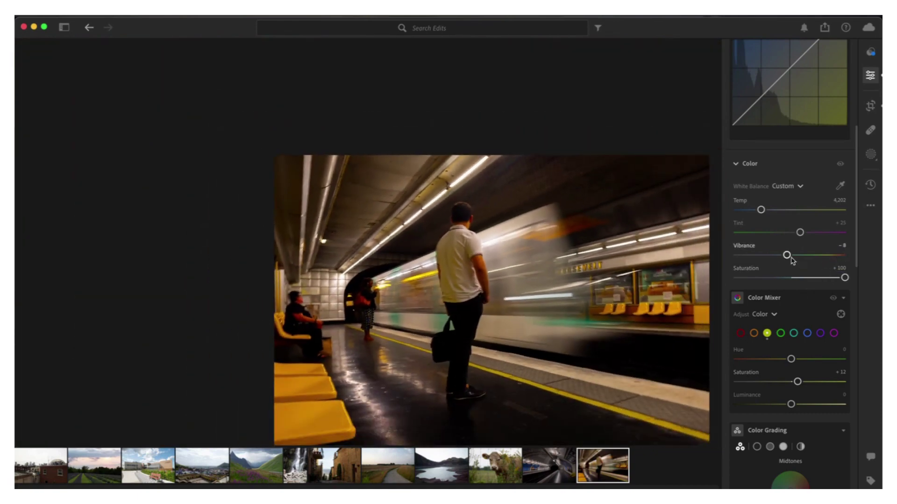
{"action": "double_click", "coordinate": [847, 278]}
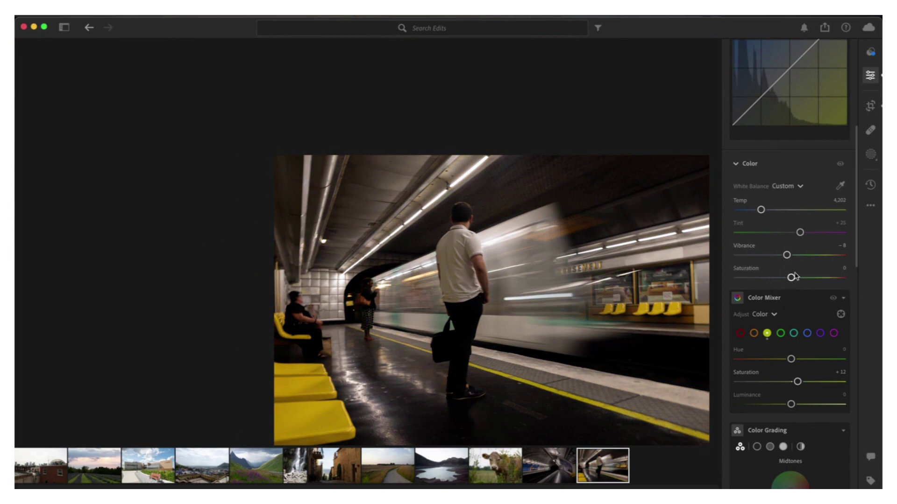
{"action": "left_click_drag", "start_coordinate": [793, 278], "coordinate": [793, 278]}
Try lowering the aqua saturation in the Color Mixer and reset it, and raise the green saturation to +17
{"action": "scroll", "coordinate": [782, 371], "scroll_direction": "down", "scroll_amount": 5}
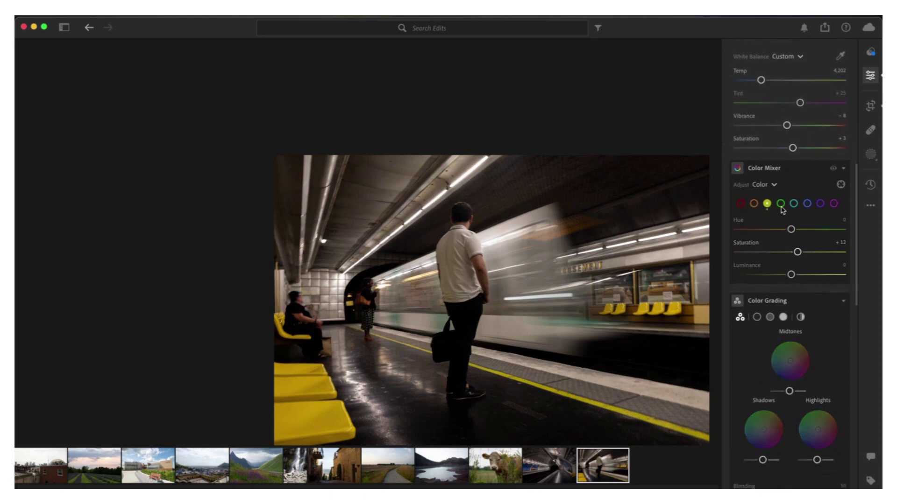
{"action": "left_click", "coordinate": [781, 204]}
{"action": "left_click", "coordinate": [794, 204]}
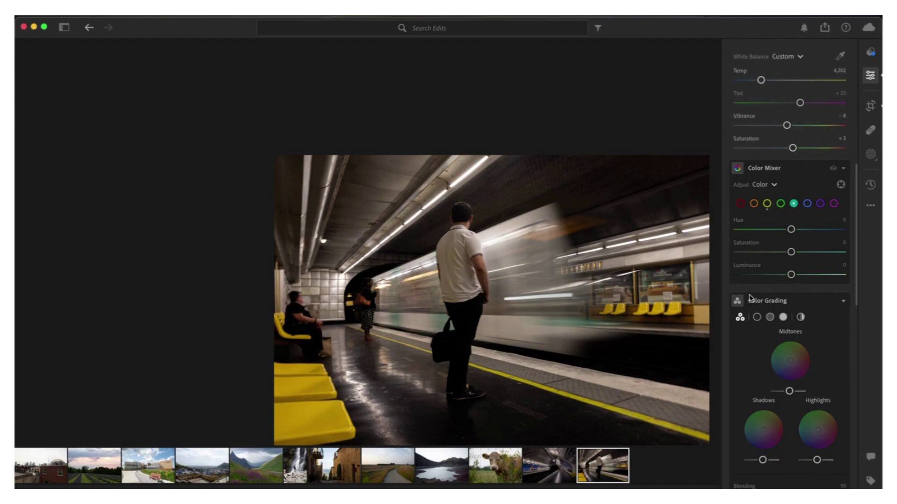
{"action": "mouse_move", "coordinate": [791, 252]}
{"action": "left_mouse_down"}
{"action": "mouse_move", "coordinate": [853, 251]}
{"action": "mouse_move", "coordinate": [690, 247]}
{"action": "mouse_move", "coordinate": [786, 253]}
{"action": "left_mouse_up"}
{"action": "double_click", "coordinate": [784, 252]}
{"action": "left_click", "coordinate": [780, 203]}
{"action": "mouse_move", "coordinate": [791, 253]}
{"action": "left_mouse_down"}
{"action": "mouse_move", "coordinate": [870, 252]}
{"action": "mouse_move", "coordinate": [722, 257]}
{"action": "mouse_move", "coordinate": [802, 253]}
{"action": "mouse_move", "coordinate": [802, 260]}
{"action": "left_mouse_up"}
Color grade the shadows teal and the highlights orange, with slightly darker shadows and brighter highlights
{"action": "scroll", "coordinate": [794, 290], "scroll_direction": "down", "scroll_amount": 4}
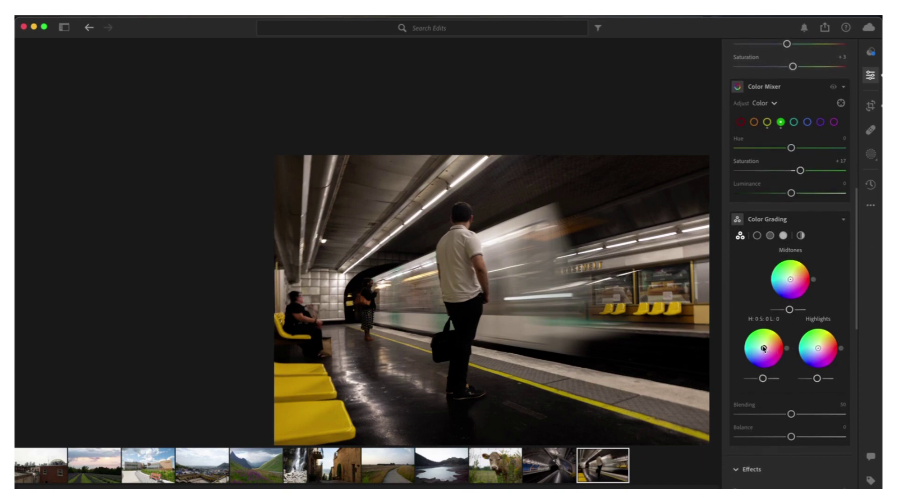
{"action": "left_click_drag", "start_coordinate": [764, 349], "coordinate": [750, 353]}
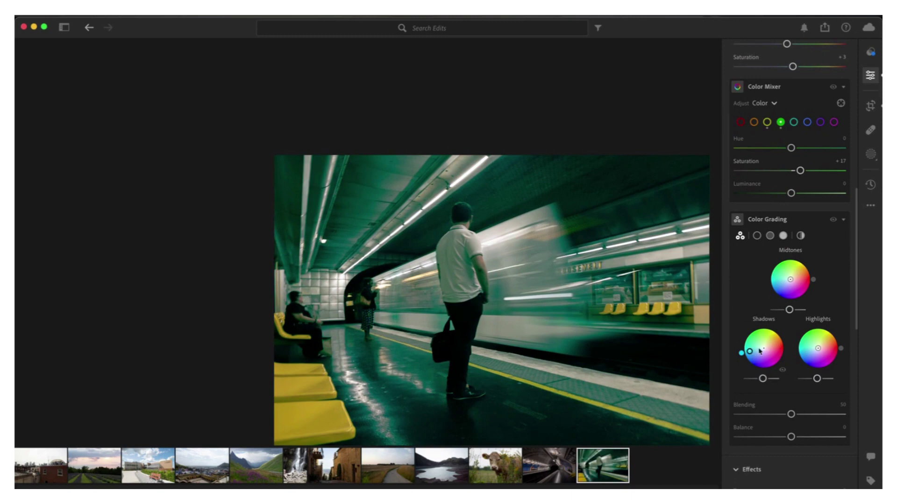
{"action": "left_click_drag", "start_coordinate": [818, 350], "coordinate": [831, 344]}
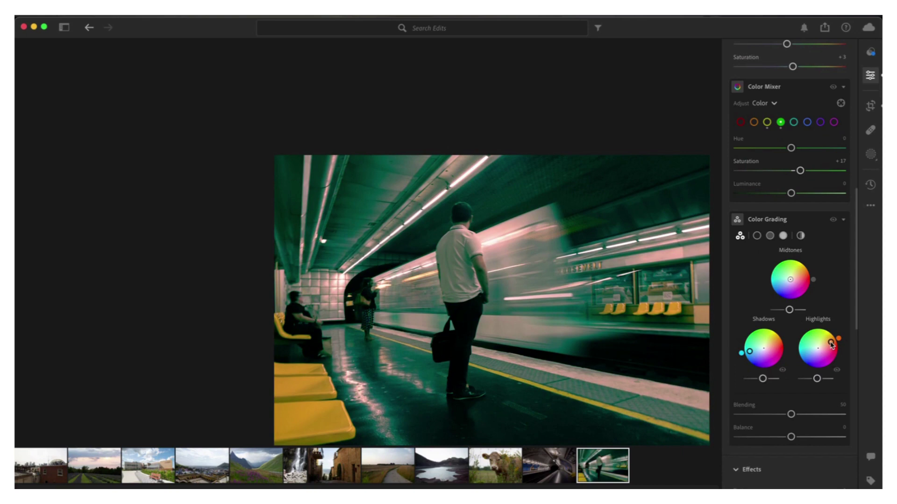
{"action": "mouse_move", "coordinate": [763, 378]}
{"action": "left_mouse_down"}
{"action": "mouse_move", "coordinate": [744, 382]}
{"action": "mouse_move", "coordinate": [789, 384]}
{"action": "mouse_move", "coordinate": [759, 381]}
{"action": "left_mouse_up"}
{"action": "mouse_move", "coordinate": [814, 379]}
{"action": "left_mouse_down"}
{"action": "mouse_move", "coordinate": [838, 380]}
{"action": "mouse_move", "coordinate": [806, 380]}
{"action": "mouse_move", "coordinate": [828, 379]}
{"action": "left_mouse_up"}
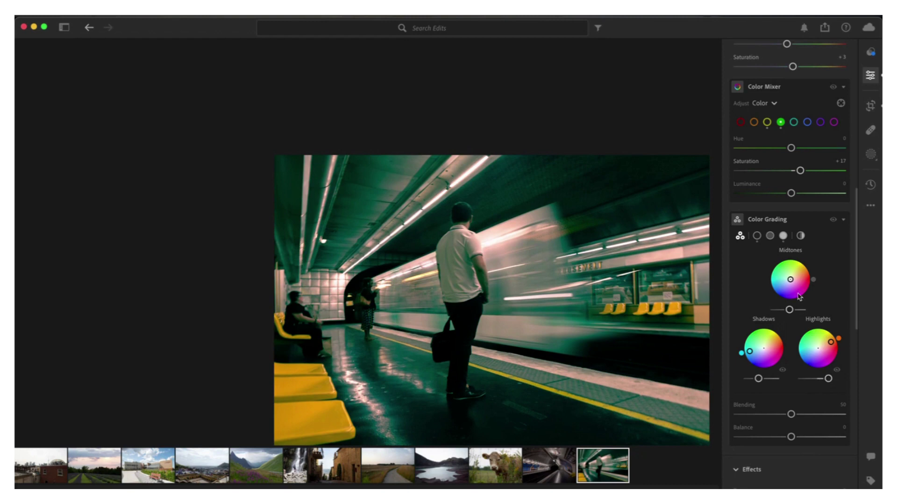
Keep the midtones neutral, soften the teal shadow and orange highlight tints, and set the grading balance to +13
{"action": "mouse_move", "coordinate": [789, 280]}
{"action": "left_mouse_down"}
{"action": "mouse_move", "coordinate": [791, 272]}
{"action": "mouse_move", "coordinate": [791, 287]}
{"action": "mouse_move", "coordinate": [802, 289]}
{"action": "mouse_move", "coordinate": [790, 281]}
{"action": "left_mouse_up"}
{"action": "double_click", "coordinate": [790, 281]}
{"action": "left_click_drag", "start_coordinate": [749, 352], "coordinate": [758, 356]}
{"action": "left_click_drag", "start_coordinate": [831, 345], "coordinate": [822, 347]}
{"action": "scroll", "coordinate": [808, 369], "scroll_direction": "down", "scroll_amount": 3}
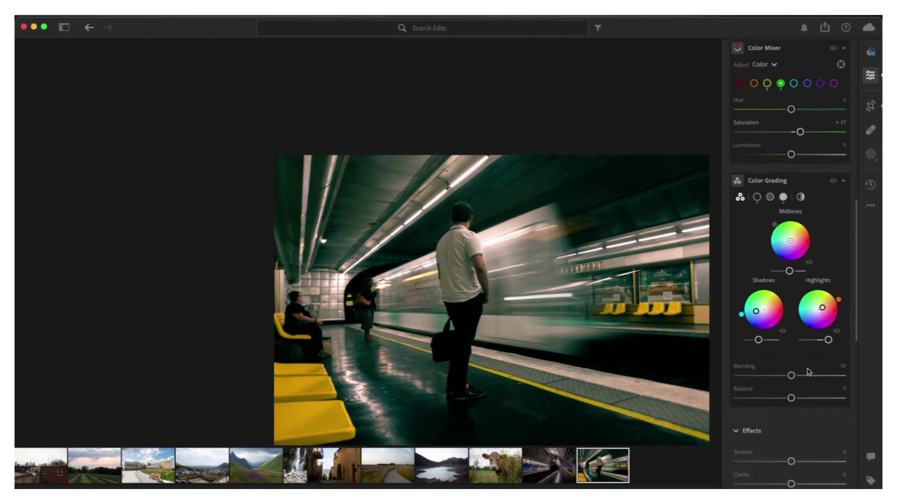
{"action": "mouse_move", "coordinate": [792, 395]}
{"action": "left_mouse_down"}
{"action": "mouse_move", "coordinate": [722, 400]}
{"action": "mouse_move", "coordinate": [780, 395]}
{"action": "mouse_move", "coordinate": [843, 410]}
{"action": "mouse_move", "coordinate": [801, 400]}
{"action": "left_mouse_up"}
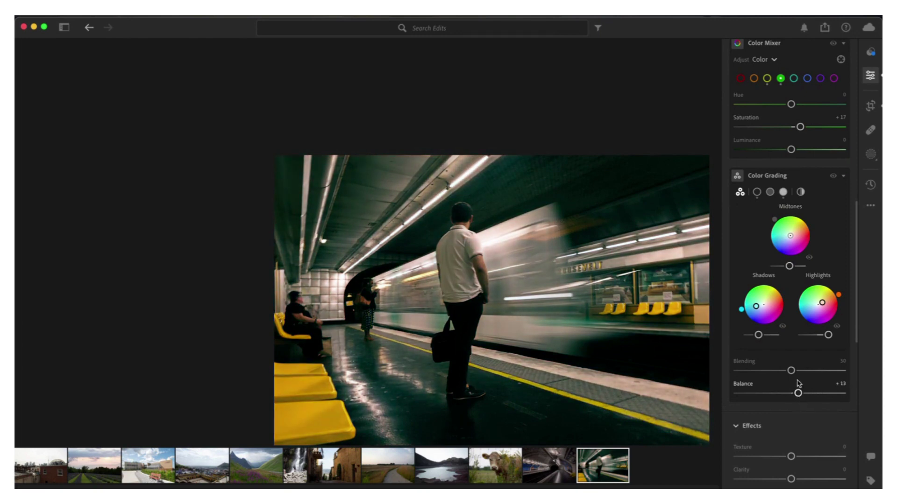
Set the texture to +13 and the clarity to +7, checking the clarity extreme of −100 close up
{"action": "scroll", "coordinate": [799, 384], "scroll_direction": "down", "scroll_amount": 5}
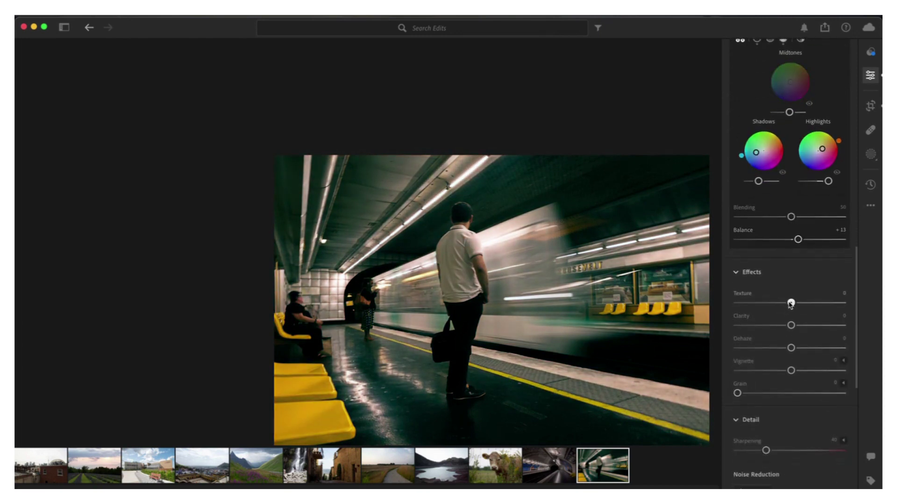
{"action": "left_click_drag", "start_coordinate": [790, 304], "coordinate": [726, 327]}
{"action": "left_click", "coordinate": [488, 241]}
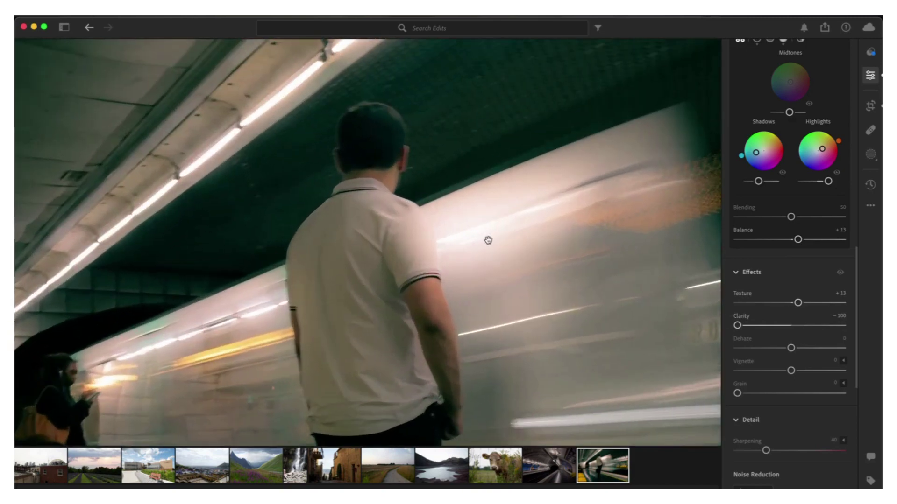
{"action": "left_click", "coordinate": [516, 248]}
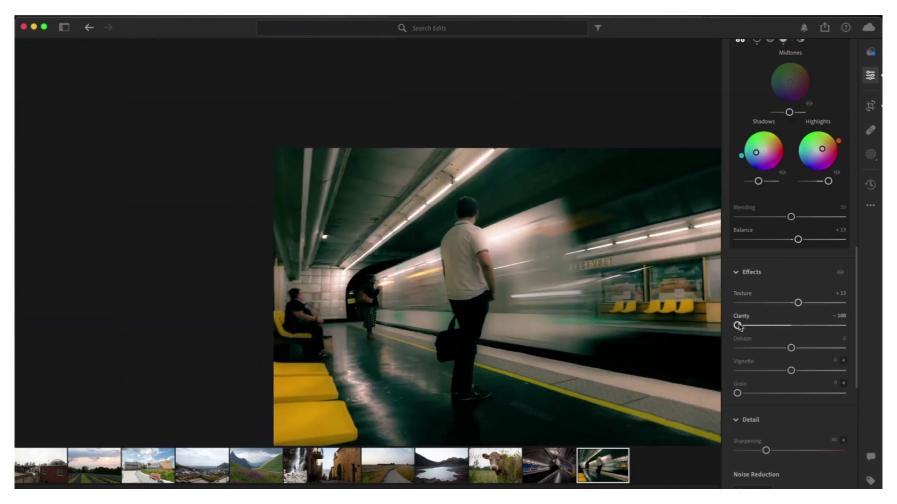
{"action": "left_click_drag", "start_coordinate": [738, 326], "coordinate": [794, 325]}
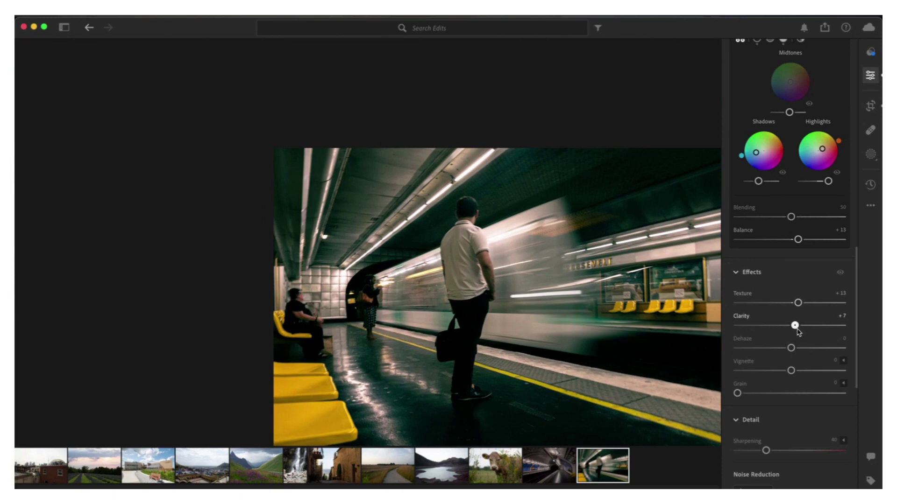
{"action": "left_click", "coordinate": [536, 269]}
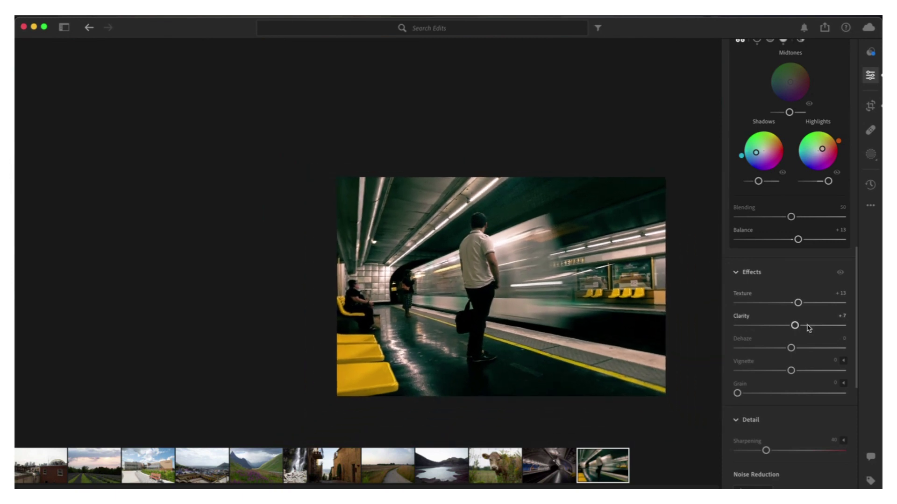
Set the dehaze to +2 and, after previewing a −100 vignette, settle the vignette at −6
{"action": "left_click_drag", "start_coordinate": [791, 349], "coordinate": [793, 350]}
{"action": "left_click_drag", "start_coordinate": [791, 371], "coordinate": [673, 363]}
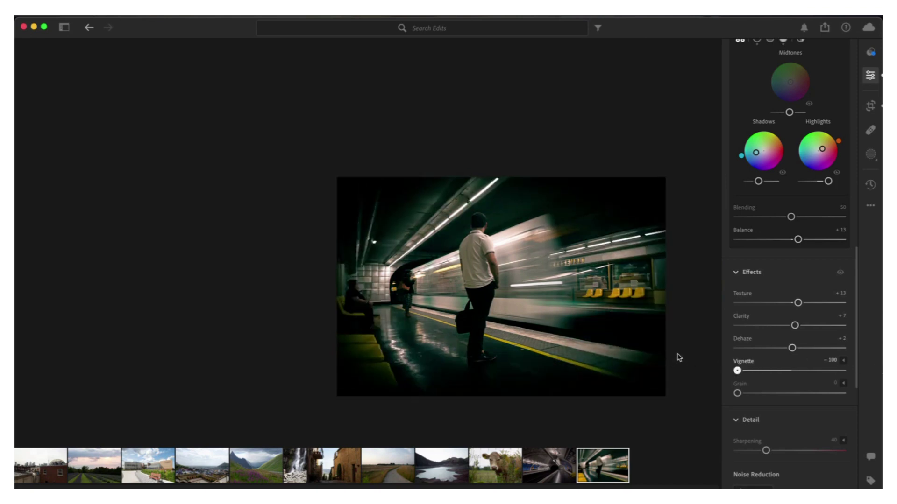
{"action": "left_click_drag", "start_coordinate": [739, 367], "coordinate": [746, 362]}
{"action": "mouse_move", "coordinate": [781, 371]}
{"action": "left_mouse_down"}
{"action": "mouse_move", "coordinate": [829, 373]}
{"action": "mouse_move", "coordinate": [793, 380]}
{"action": "left_mouse_up"}
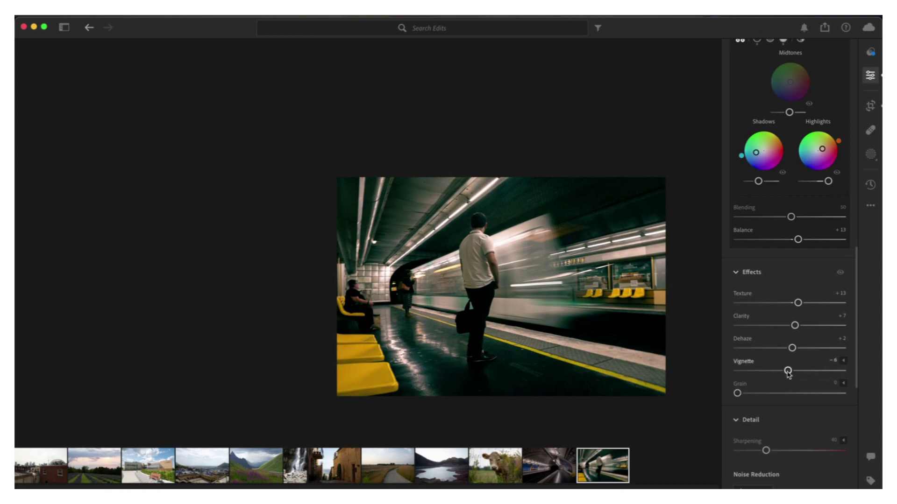
Set the manual luminance noise reduction to 19 and check the result close up near the station sign
{"action": "scroll", "coordinate": [779, 392], "scroll_direction": "down", "scroll_amount": 3}
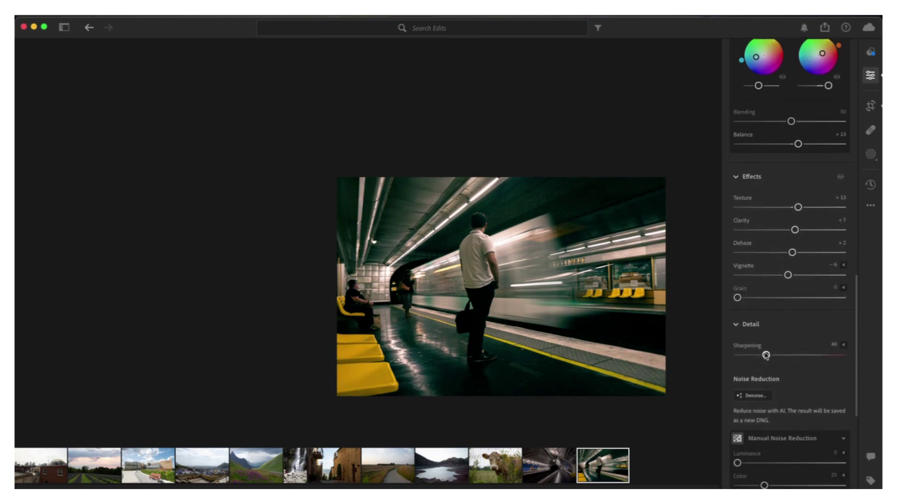
{"action": "scroll", "coordinate": [758, 366], "scroll_direction": "down", "scroll_amount": 4}
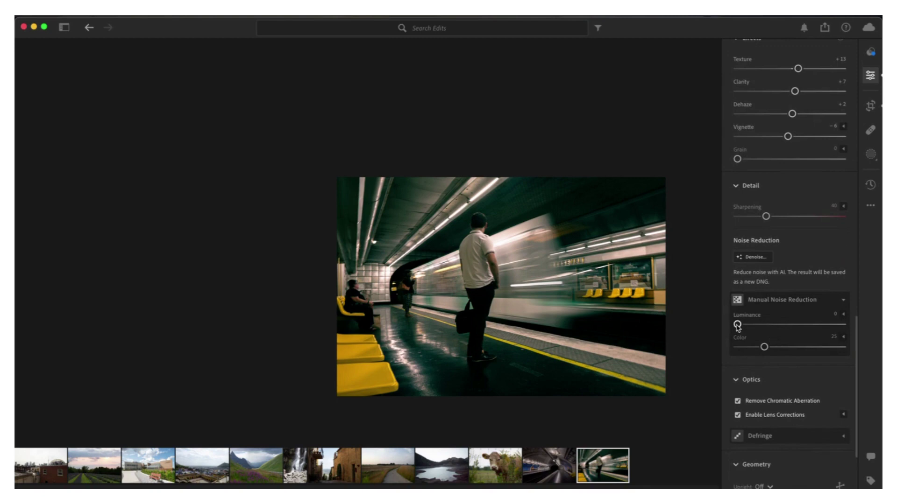
{"action": "left_click_drag", "start_coordinate": [737, 327], "coordinate": [751, 327]}
{"action": "left_click", "coordinate": [548, 252]}
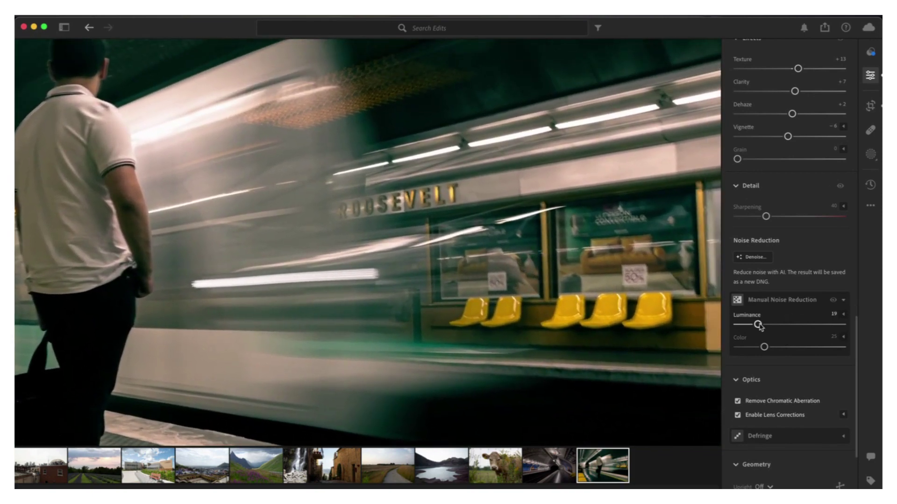
{"action": "left_click", "coordinate": [655, 348]}
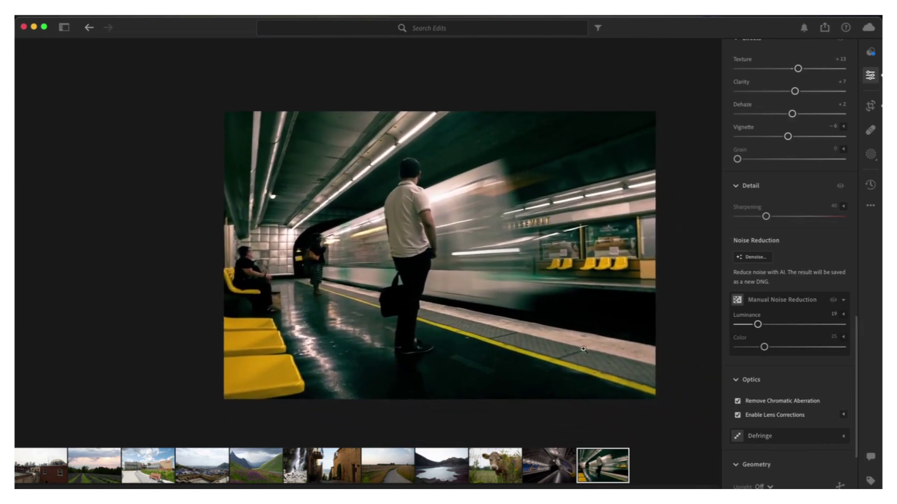
Look over the lens optics options, the crop settings and the healing tools
{"action": "scroll", "coordinate": [757, 448], "scroll_direction": "down", "scroll_amount": 3}
{"action": "scroll", "coordinate": [760, 380], "scroll_direction": "up", "scroll_amount": 3}
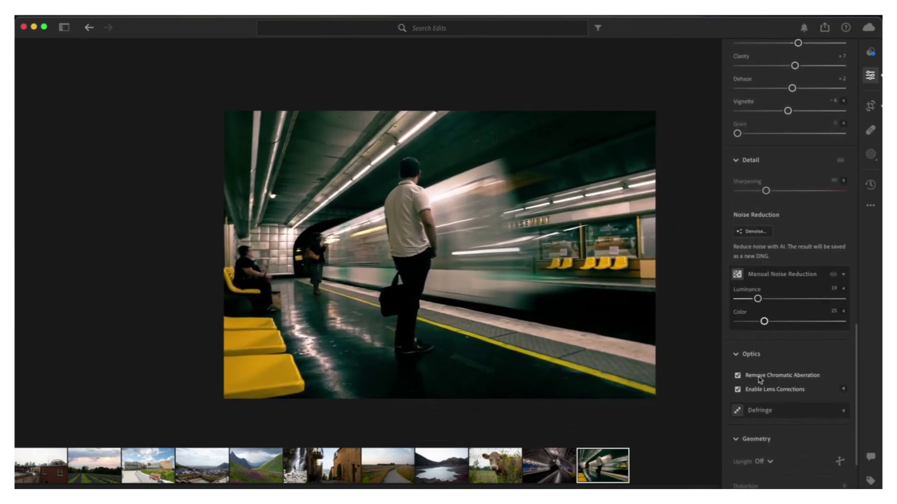
{"action": "left_click", "coordinate": [870, 106]}
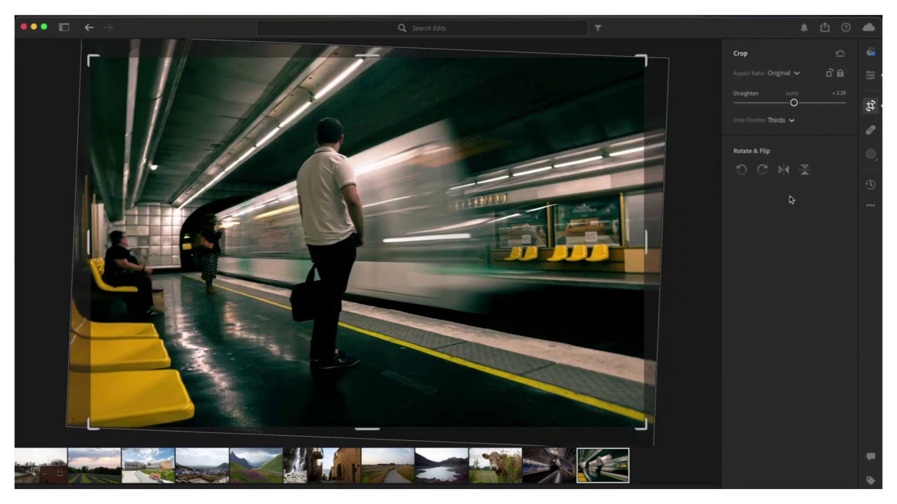
{"action": "left_click", "coordinate": [869, 131]}
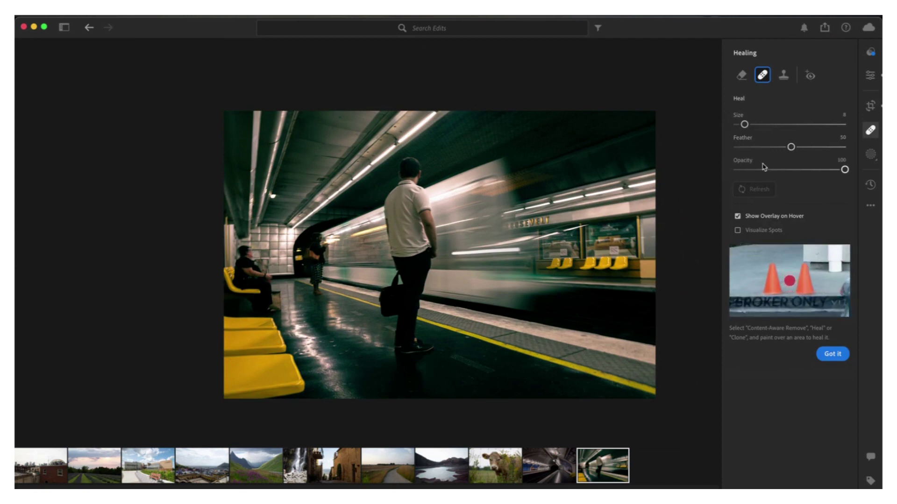
Create a new brush mask for local adjustments on the photo
{"action": "left_click", "coordinate": [870, 154]}
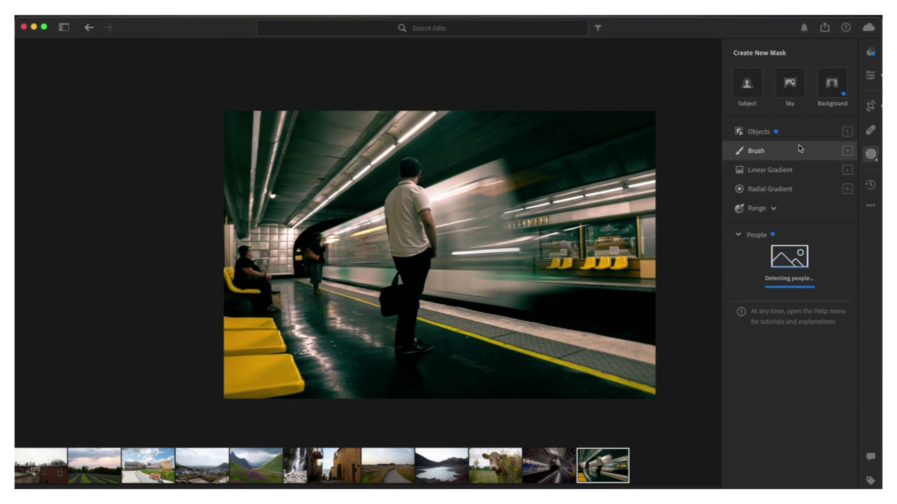
{"action": "left_click", "coordinate": [756, 152]}
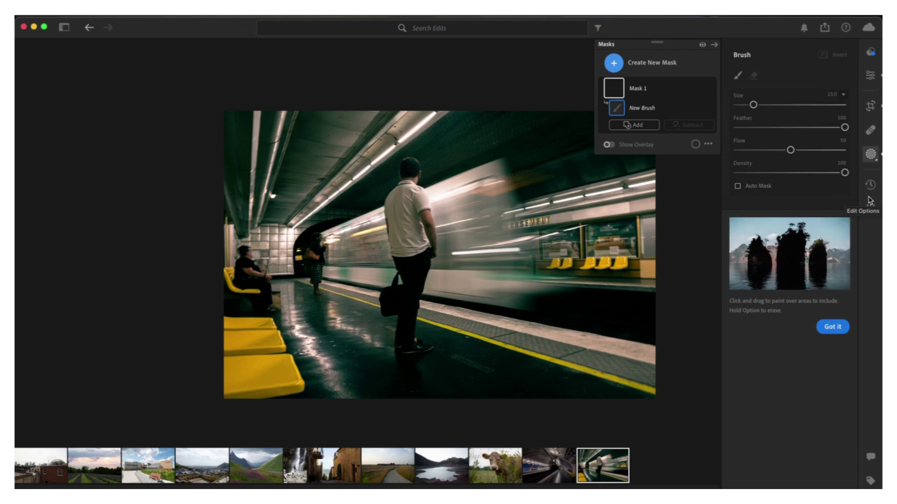
Review the photo's export and sharing options and close them without exporting
{"action": "left_click", "coordinate": [824, 28]}
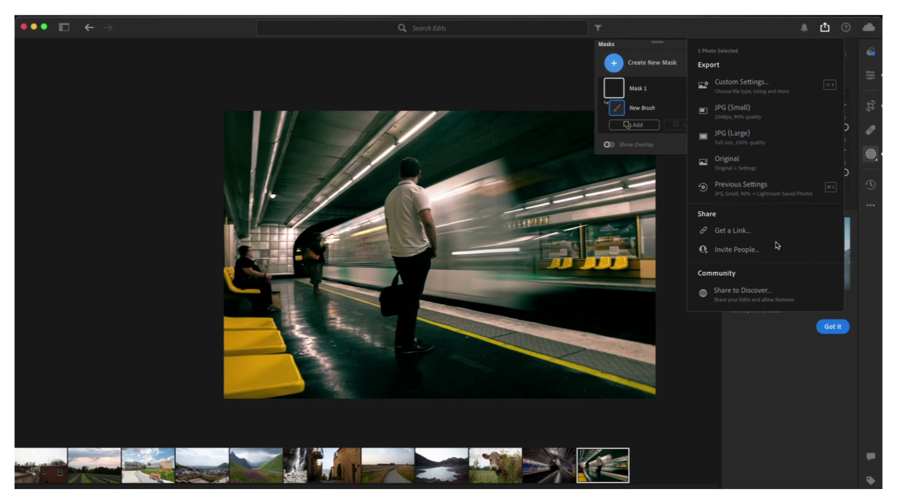
{"action": "left_click", "coordinate": [774, 398]}
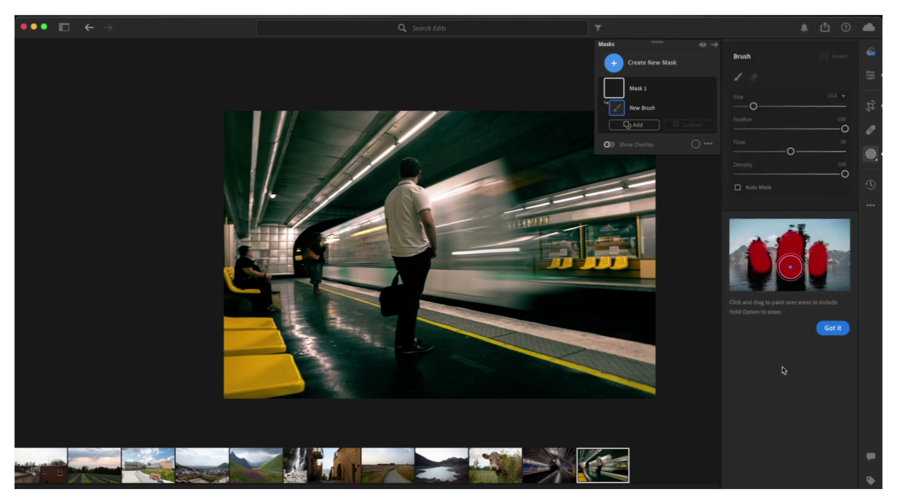
Convert the photo to black and white, set its shadows to +31 and slightly adjust the blacks
{"action": "left_click", "coordinate": [872, 78]}
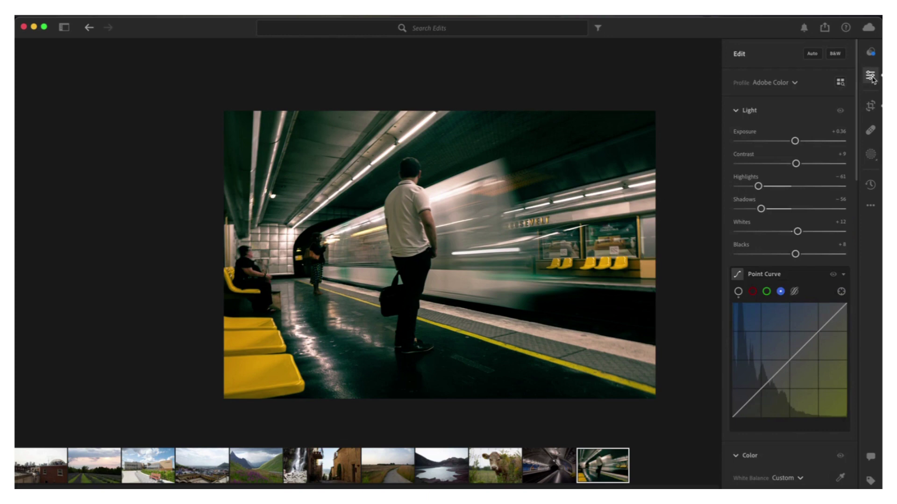
{"action": "left_click", "coordinate": [834, 53]}
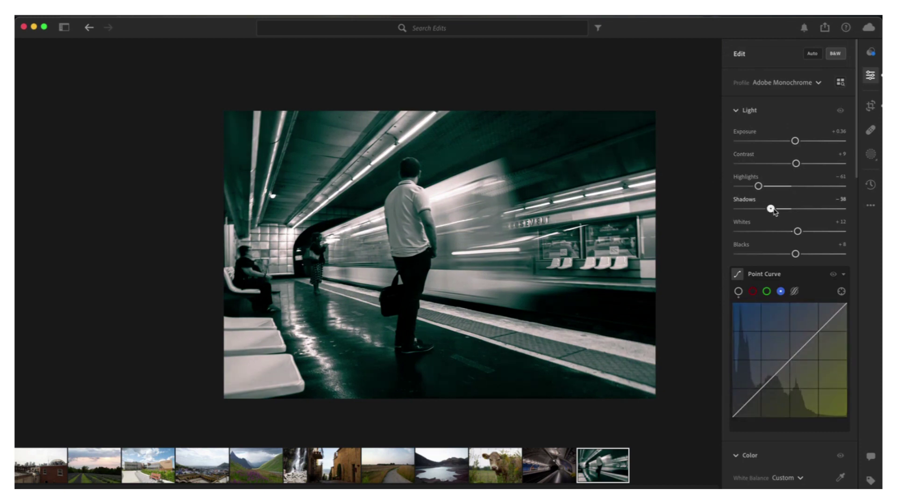
{"action": "left_click_drag", "start_coordinate": [772, 209], "coordinate": [809, 208]}
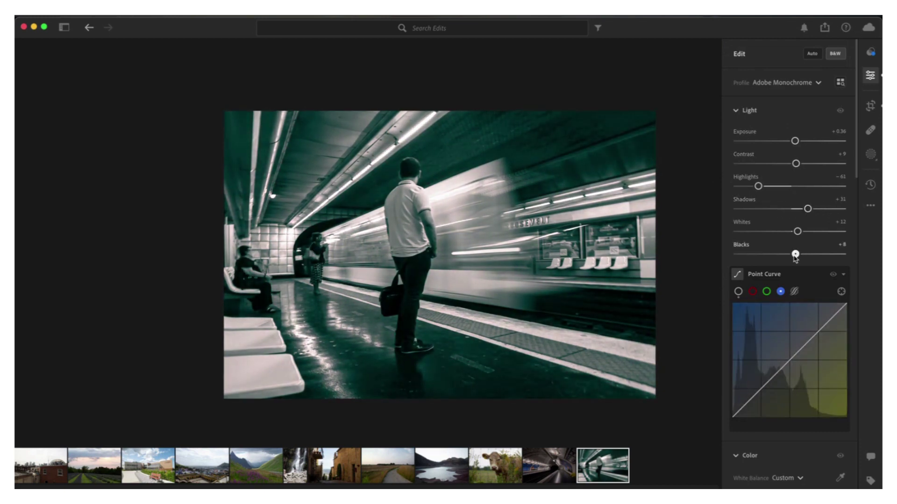
{"action": "mouse_move", "coordinate": [795, 255]}
{"action": "left_mouse_down"}
{"action": "mouse_move", "coordinate": [827, 254]}
{"action": "mouse_move", "coordinate": [797, 255]}
{"action": "left_mouse_up"}
In the black-and-white color mix, set red to +16 and yellow to +12
{"action": "scroll", "coordinate": [778, 369], "scroll_direction": "down", "scroll_amount": 5}
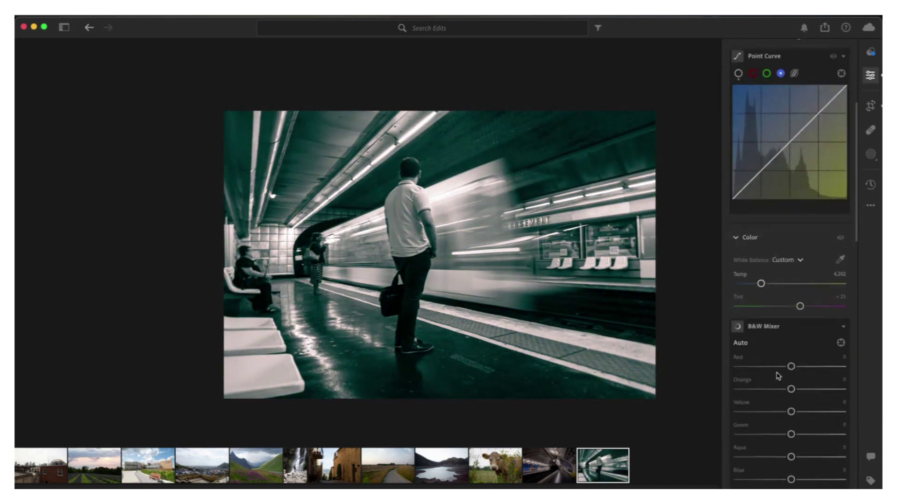
{"action": "scroll", "coordinate": [778, 376], "scroll_direction": "down", "scroll_amount": 5}
{"action": "scroll", "coordinate": [784, 327], "scroll_direction": "up", "scroll_amount": 2}
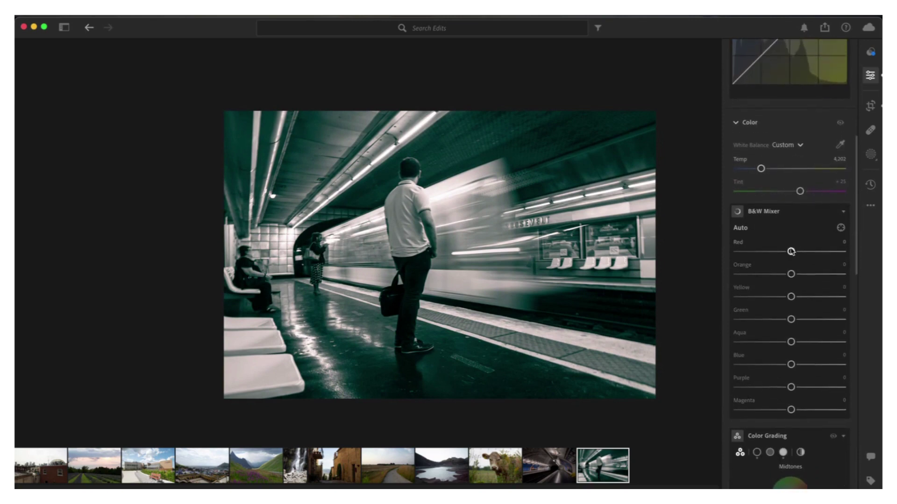
{"action": "mouse_move", "coordinate": [790, 251]}
{"action": "left_mouse_down"}
{"action": "mouse_move", "coordinate": [738, 251]}
{"action": "mouse_move", "coordinate": [842, 251]}
{"action": "mouse_move", "coordinate": [803, 251]}
{"action": "left_mouse_up"}
{"action": "mouse_move", "coordinate": [791, 297]}
{"action": "left_mouse_down"}
{"action": "mouse_move", "coordinate": [736, 297]}
{"action": "mouse_move", "coordinate": [856, 296]}
{"action": "mouse_move", "coordinate": [782, 297]}
{"action": "mouse_move", "coordinate": [796, 300]}
{"action": "left_mouse_up"}
{"action": "scroll", "coordinate": [773, 410], "scroll_direction": "down", "scroll_amount": 5}
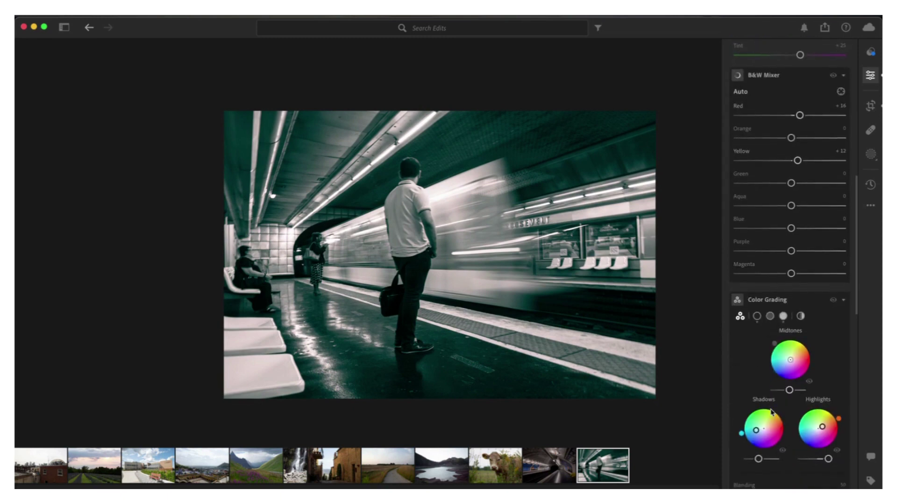